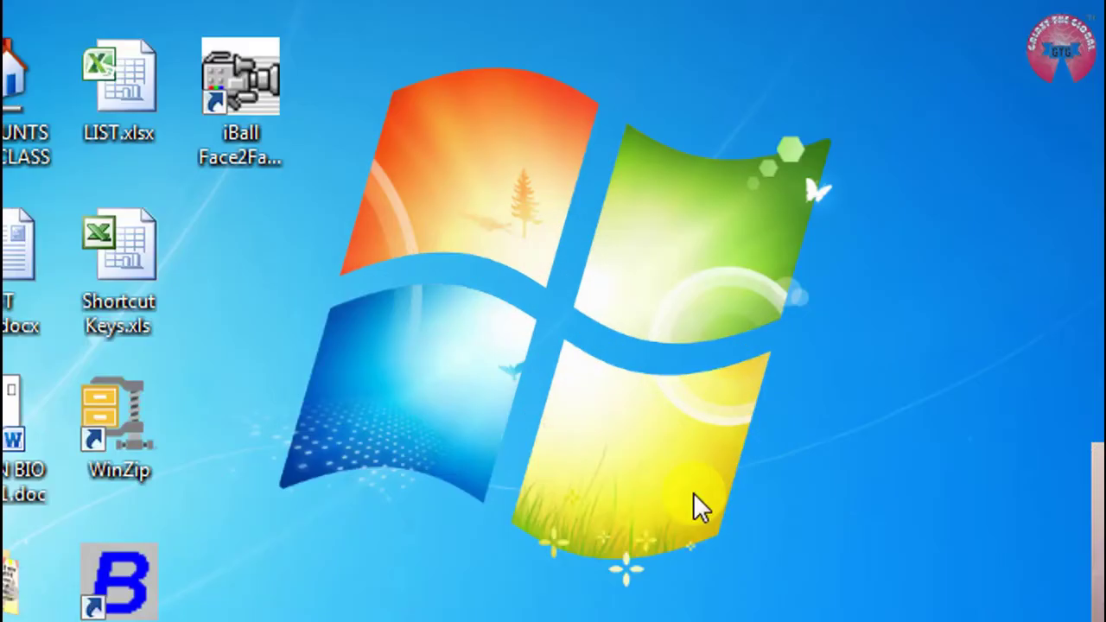
Step: Open the personal Startup folder with the SHELL:STARTUP command and move its window aside to make room
left_click(52, 590)
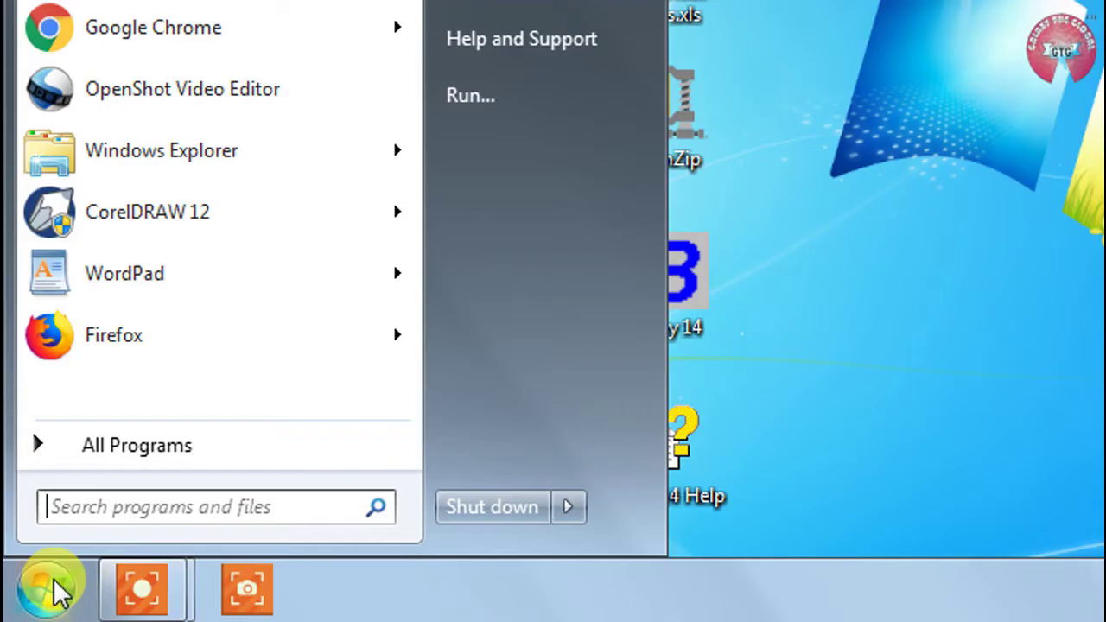
left_click(76, 509)
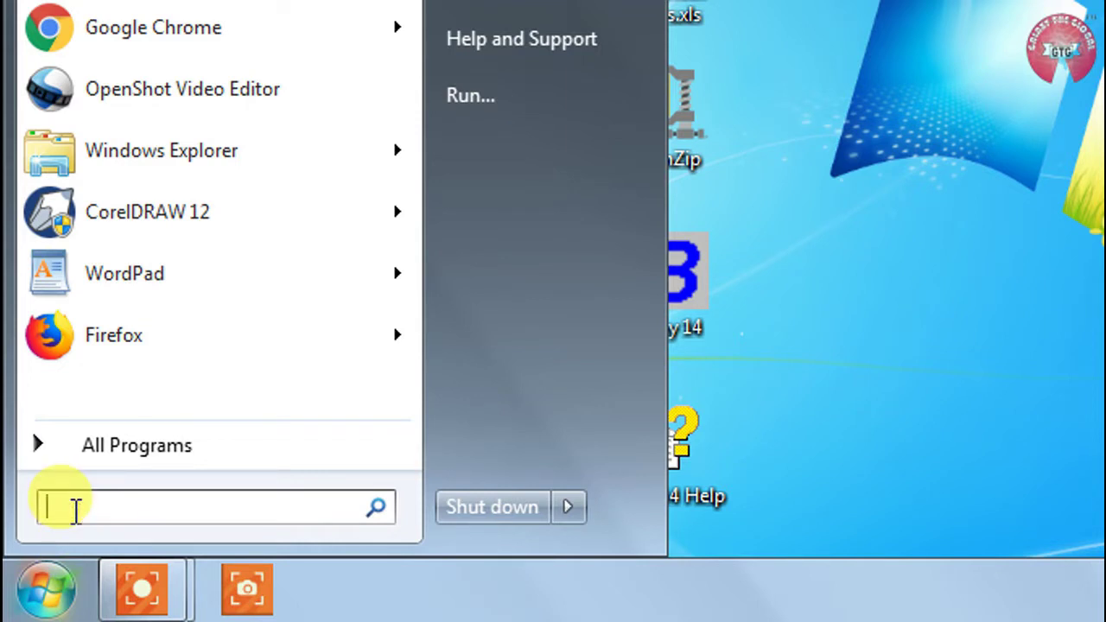
type("SHELL:")
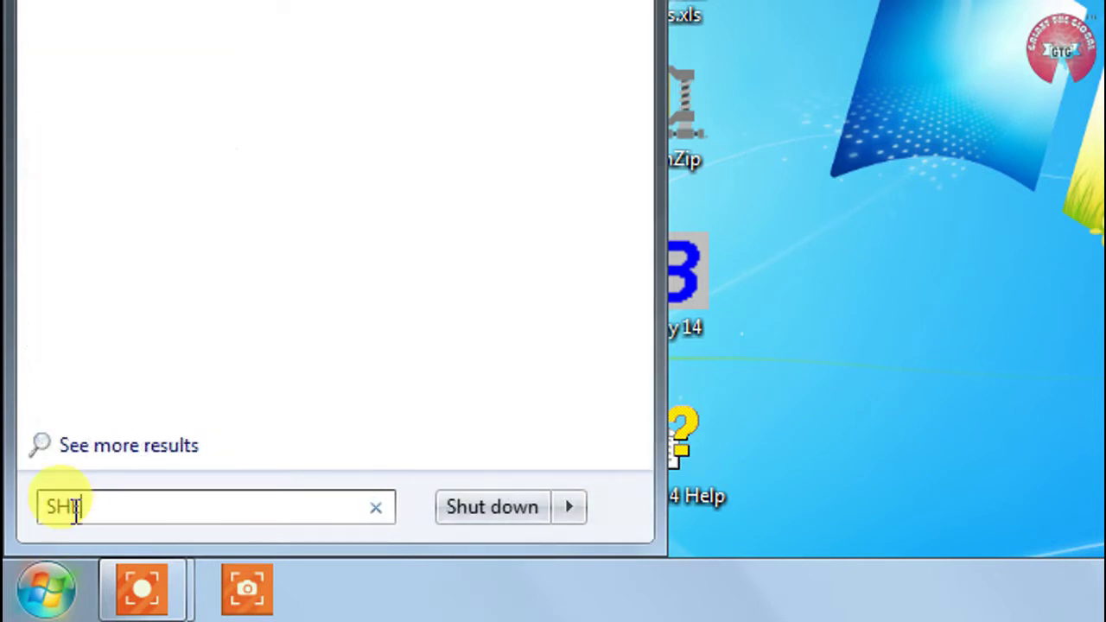
type("STARTUP")
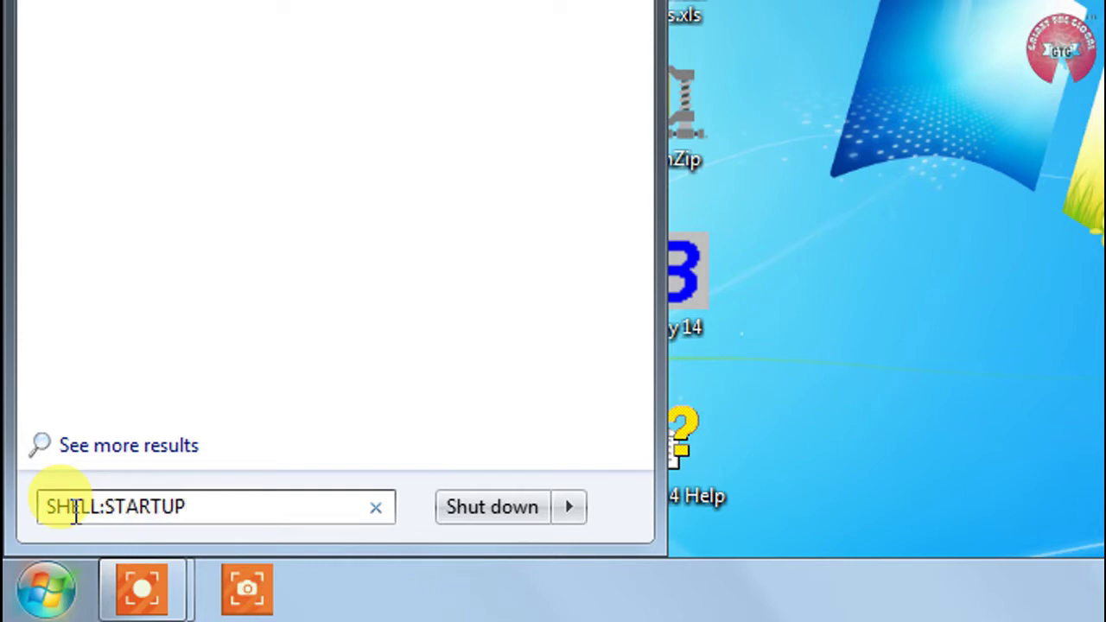
key("Return")
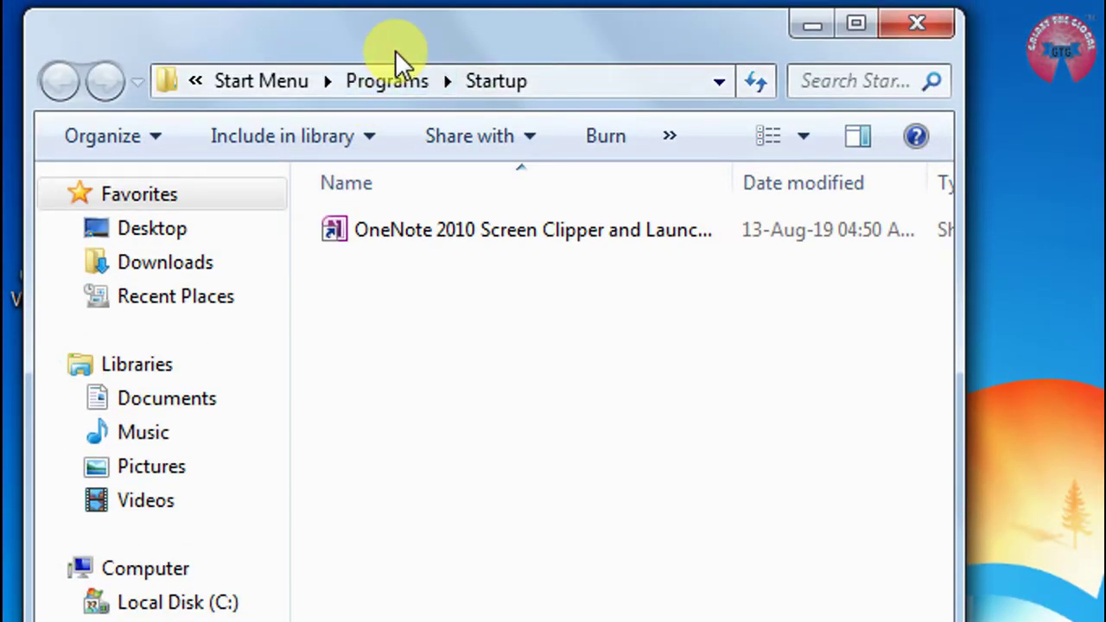
left_click_drag(395, 50, 876, 44)
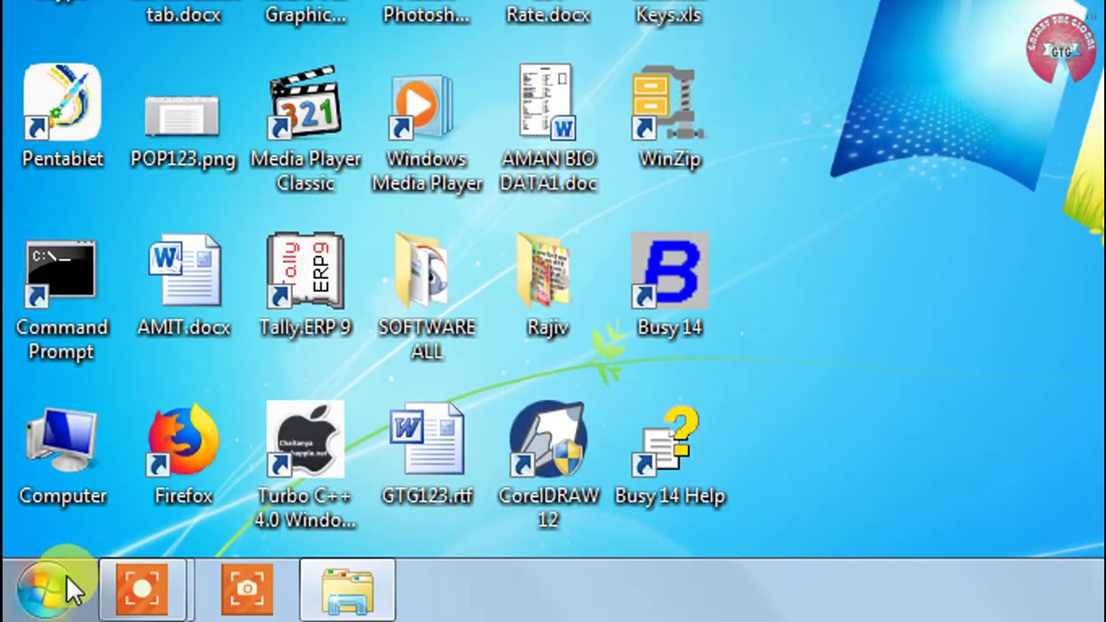
Step: Open the all-users Start Menu folder from All Programs and place its window beside the Startup folder window
left_click(66, 579)
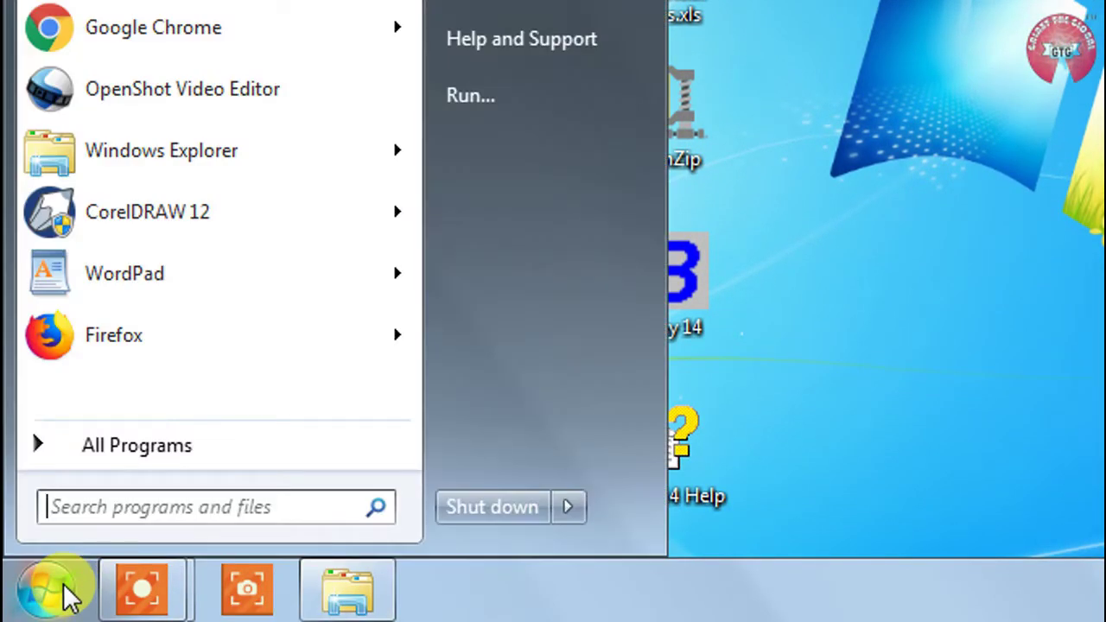
left_click(93, 506)
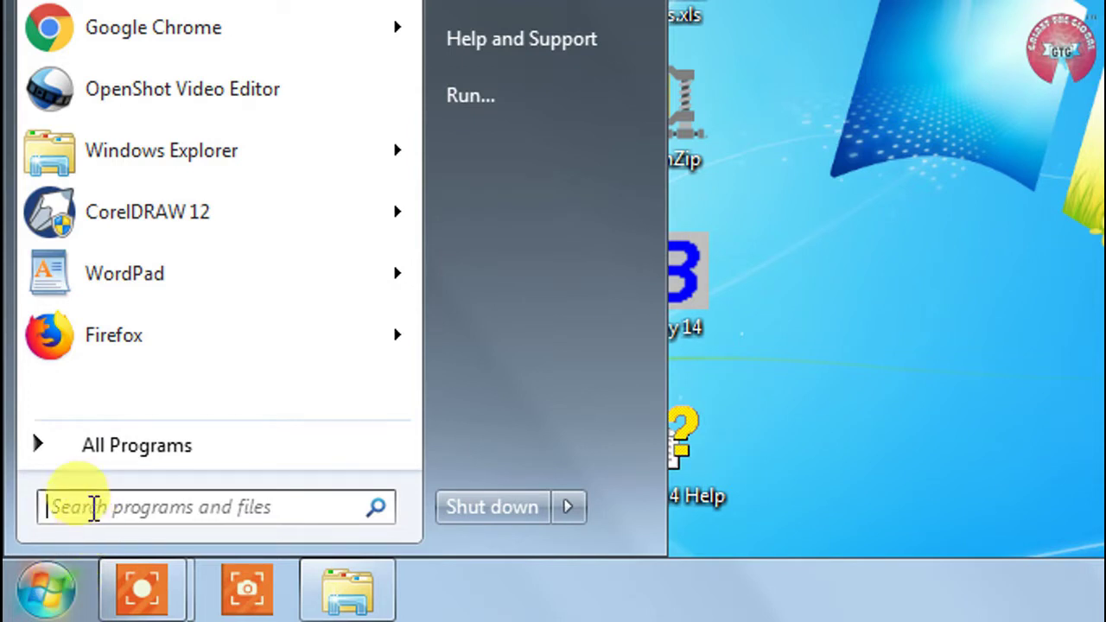
right_click(111, 451)
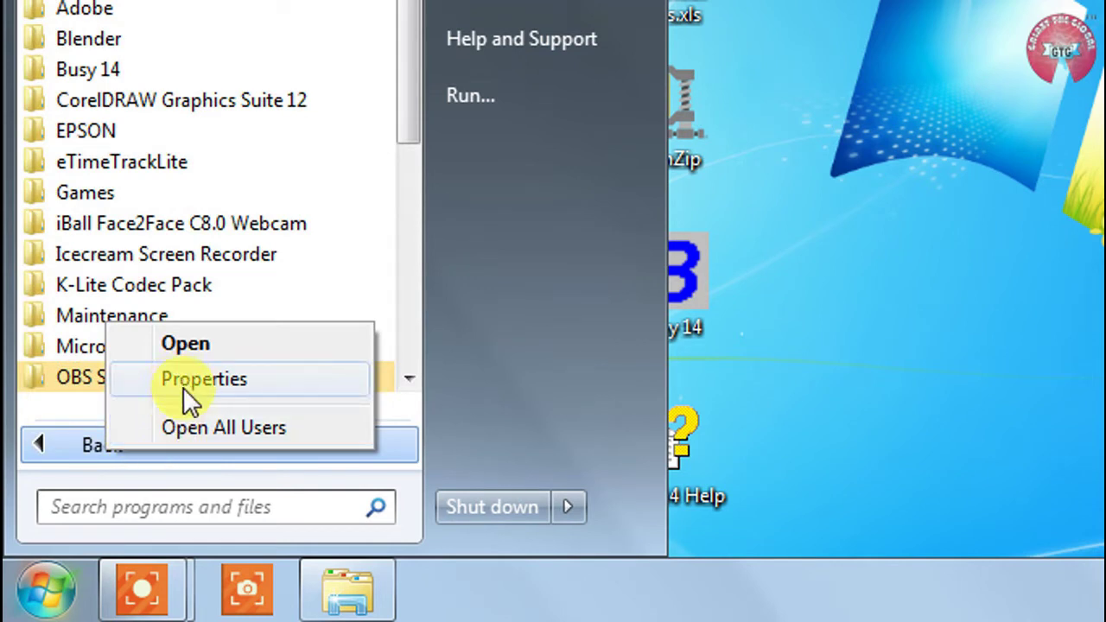
left_click(191, 425)
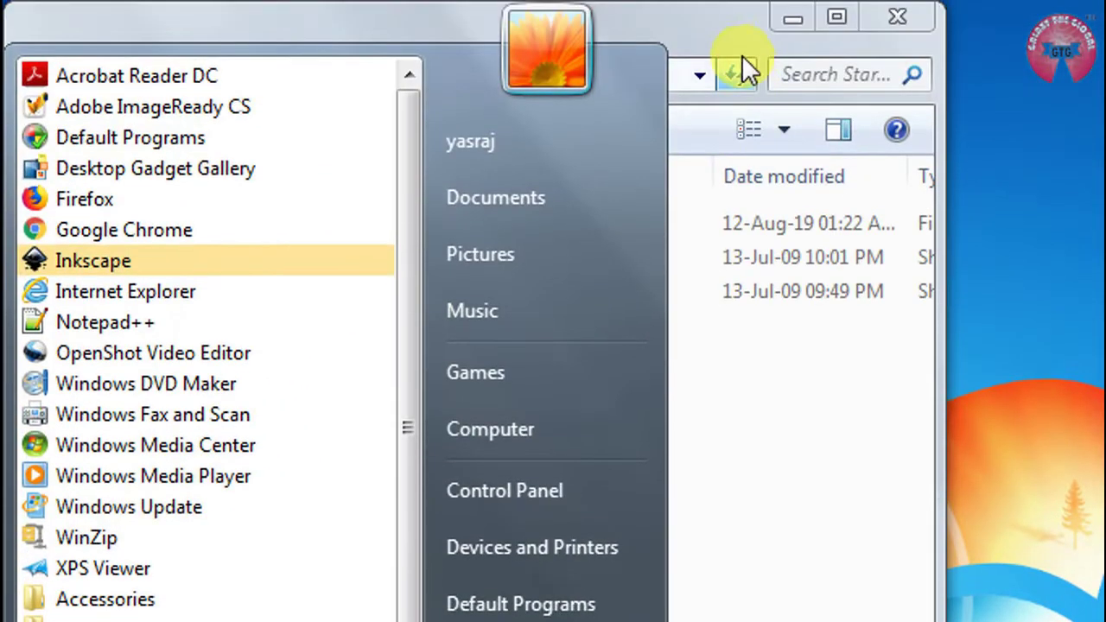
left_click(732, 49)
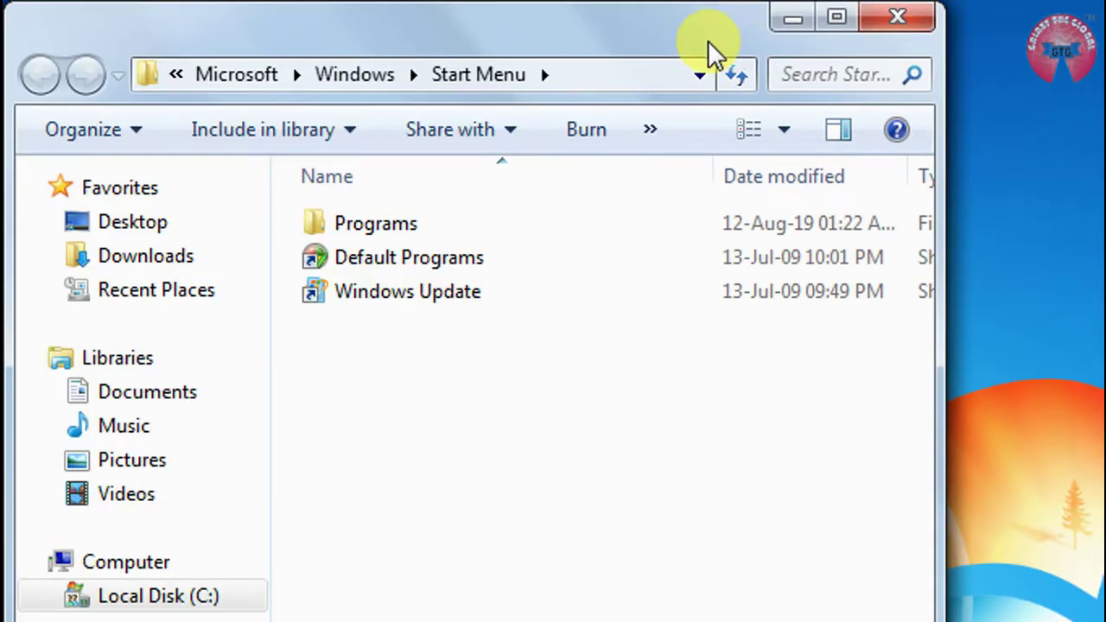
left_click_drag(716, 49, 733, 52)
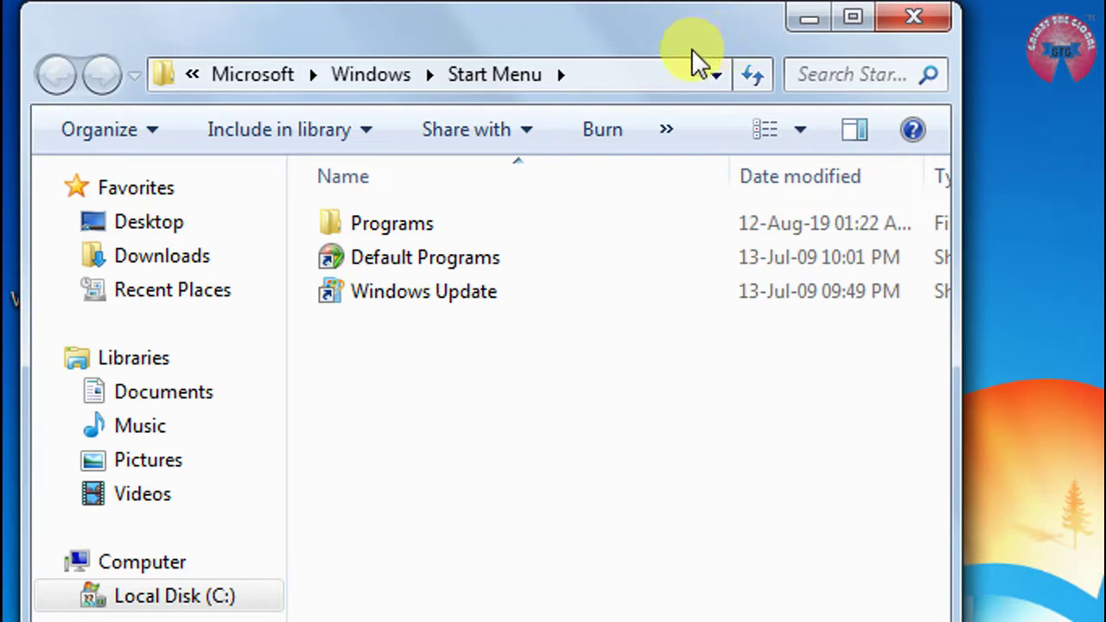
Step: Go into the Programs folder and open its Microsoft Office subfolder
left_click(402, 226)
double_click(406, 229)
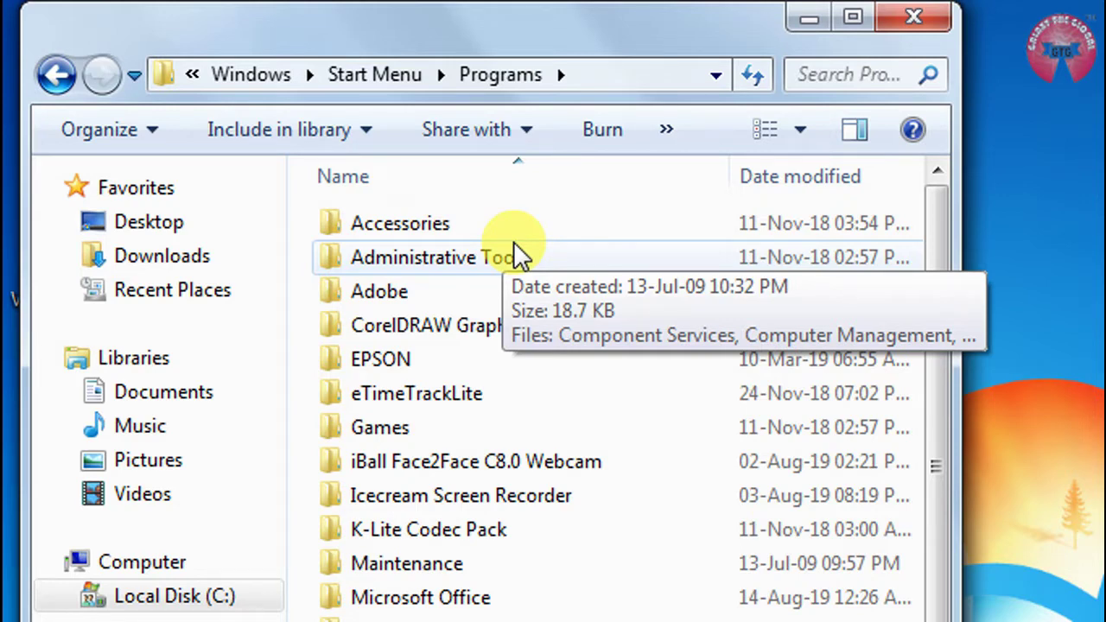
left_click(426, 598)
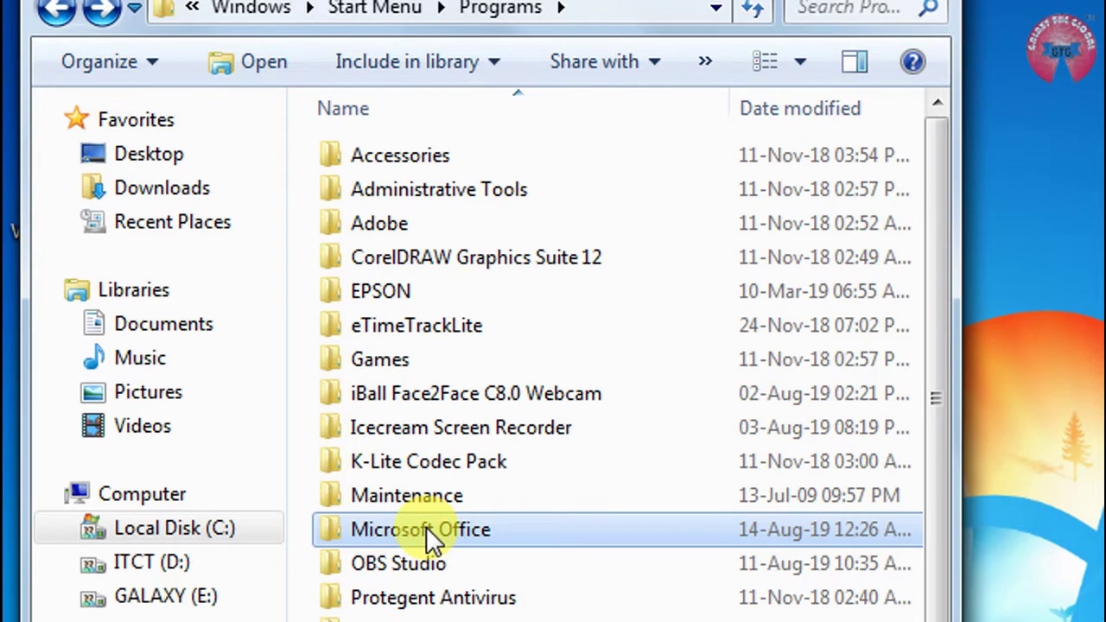
double_click(430, 540)
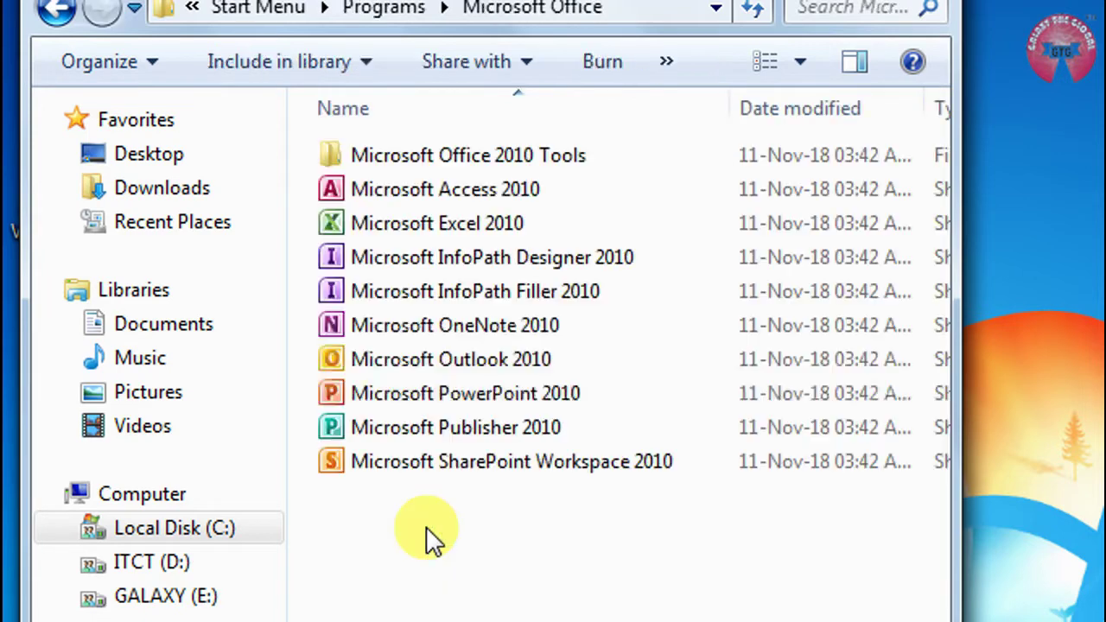
Step: Copy the Microsoft Excel 2010 shortcut into the Startup folder, and close both folder windows
left_click(483, 224)
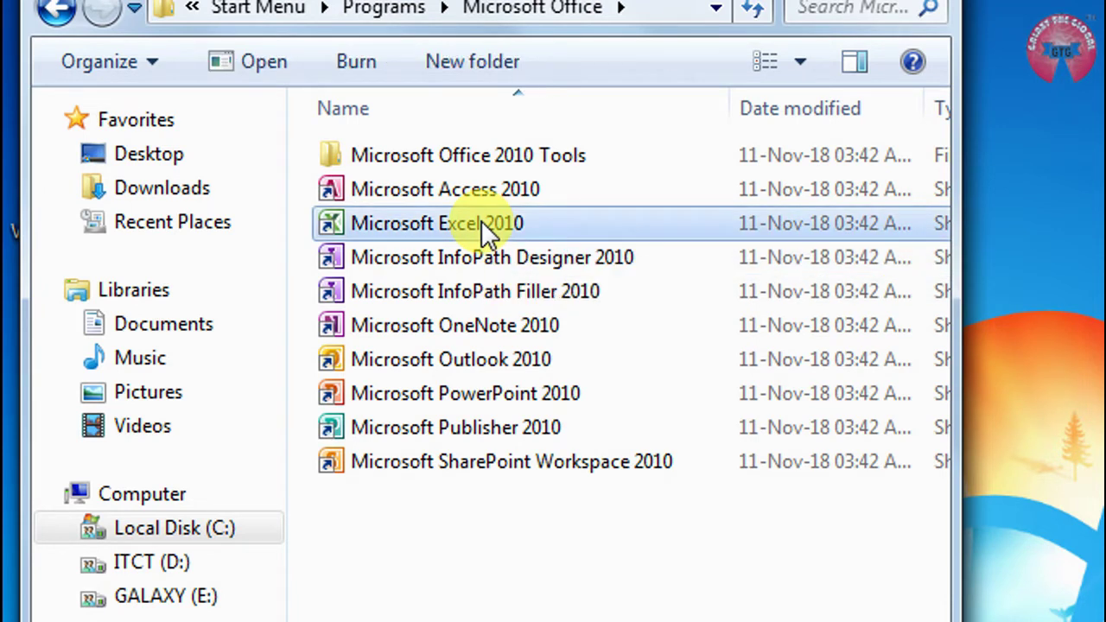
left_click_drag(481, 220, 1105, 219)
left_click_drag(1002, 221, 938, 320)
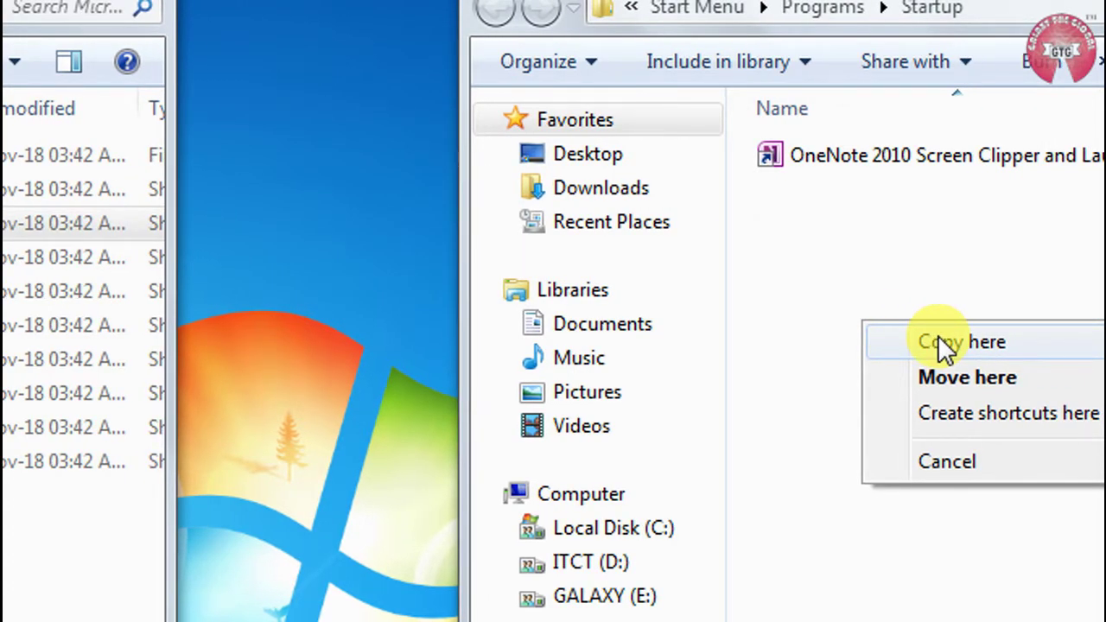
left_click(942, 342)
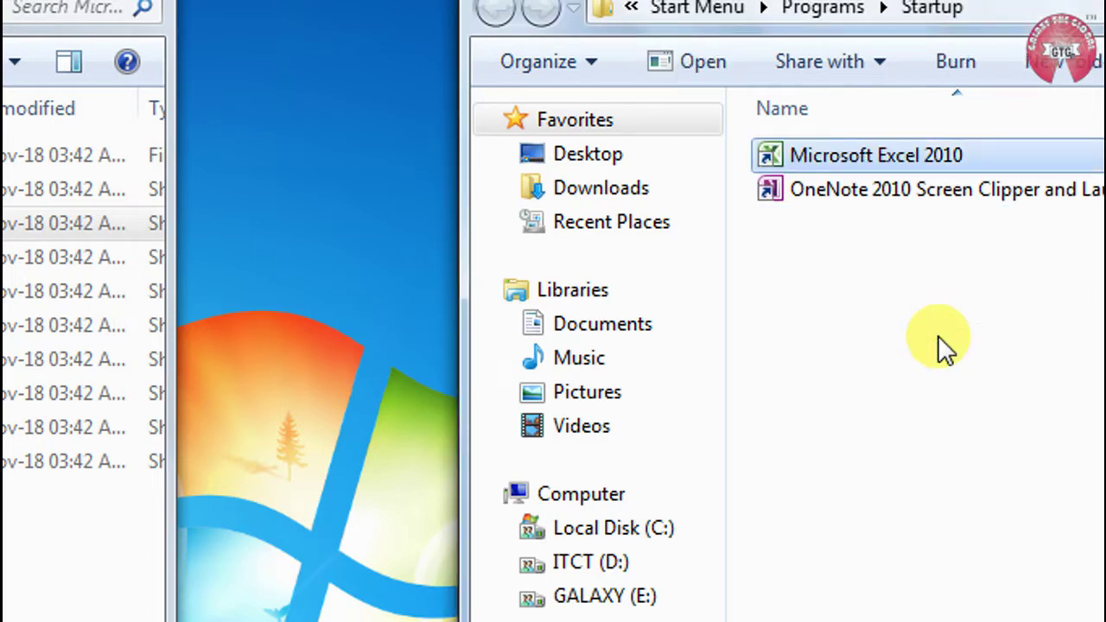
key("alt+F4")
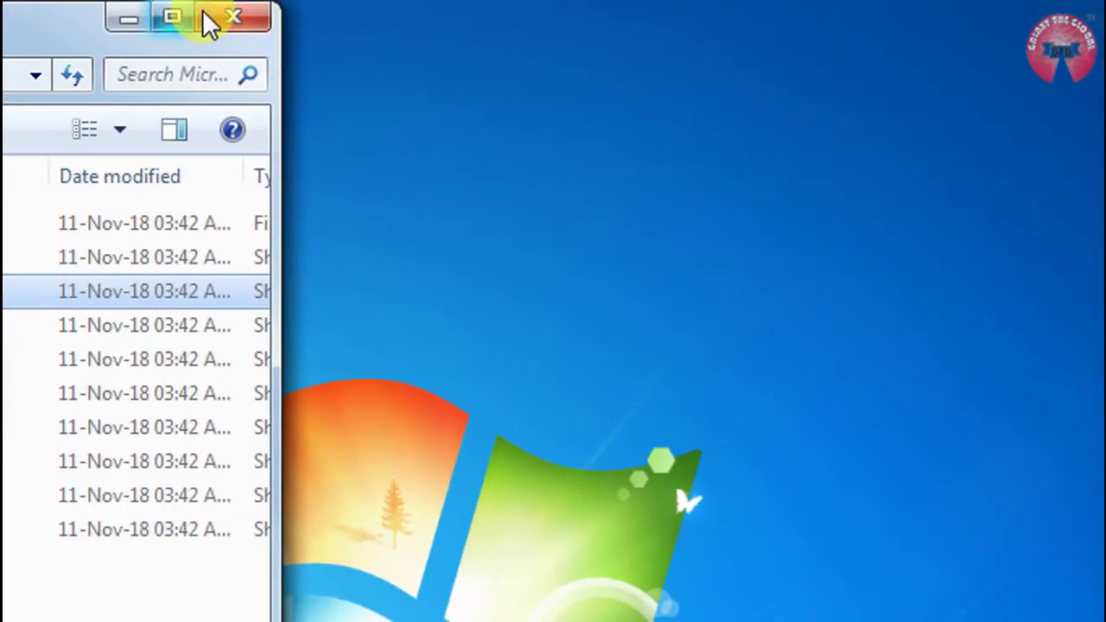
left_click(222, 20)
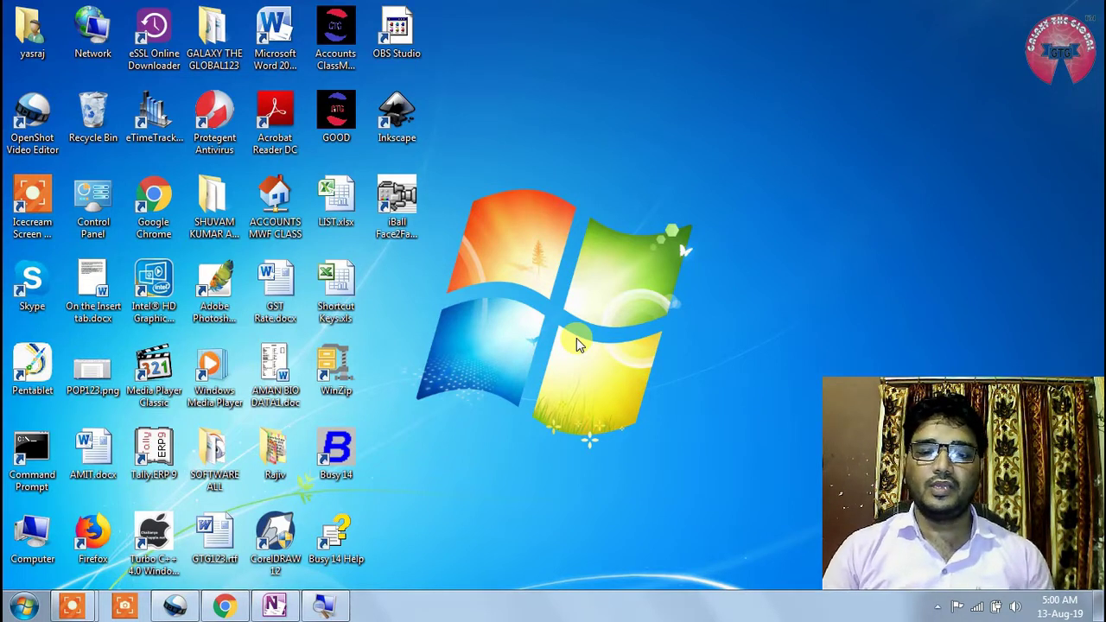
Step: Switch to the OneNote page and highlight the listed names in turn, down through PRN, NUL and BLANK NAME
left_click(285, 605)
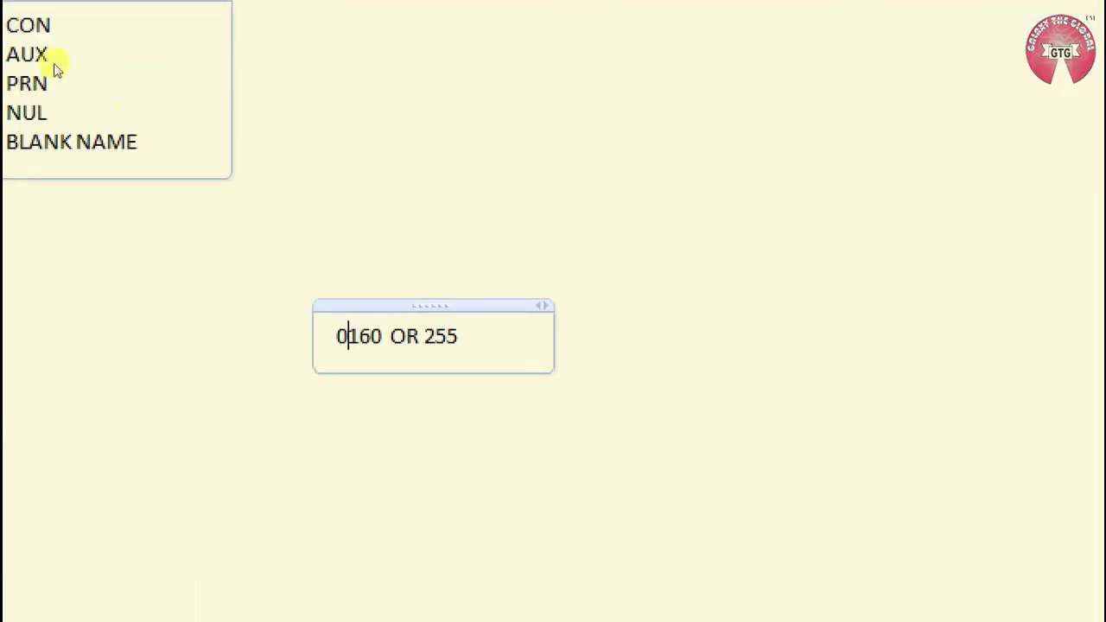
left_click(91, 74)
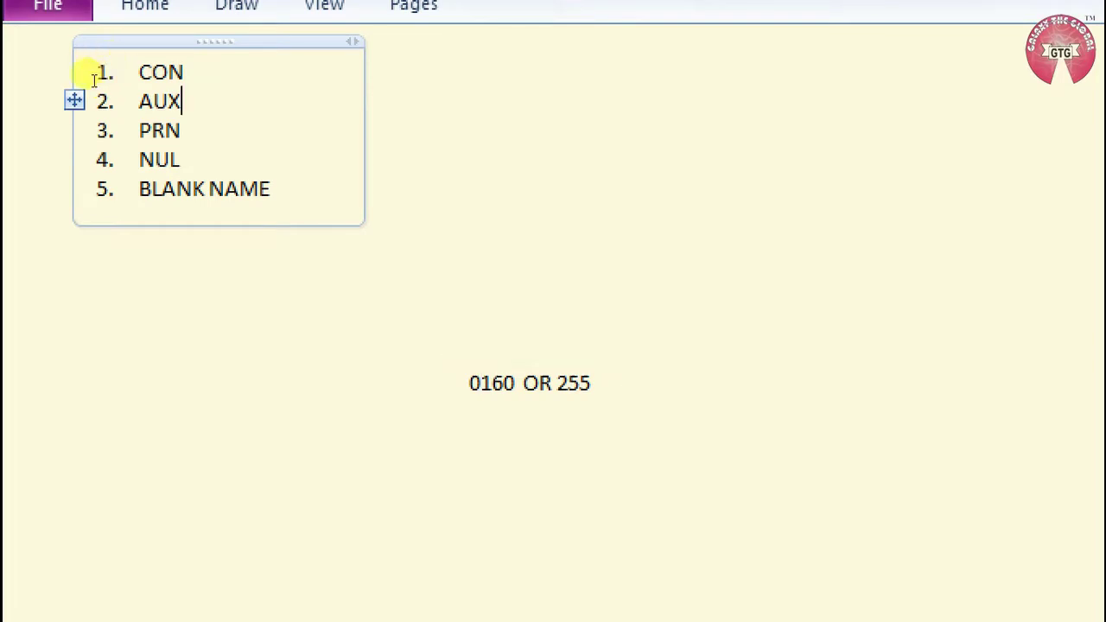
key("shift+Left")
key("shift+Left")
key("shift+Left")
key("Down")
key("End")
key("shift+Left")
key("shift+Left")
key("shift+Left")
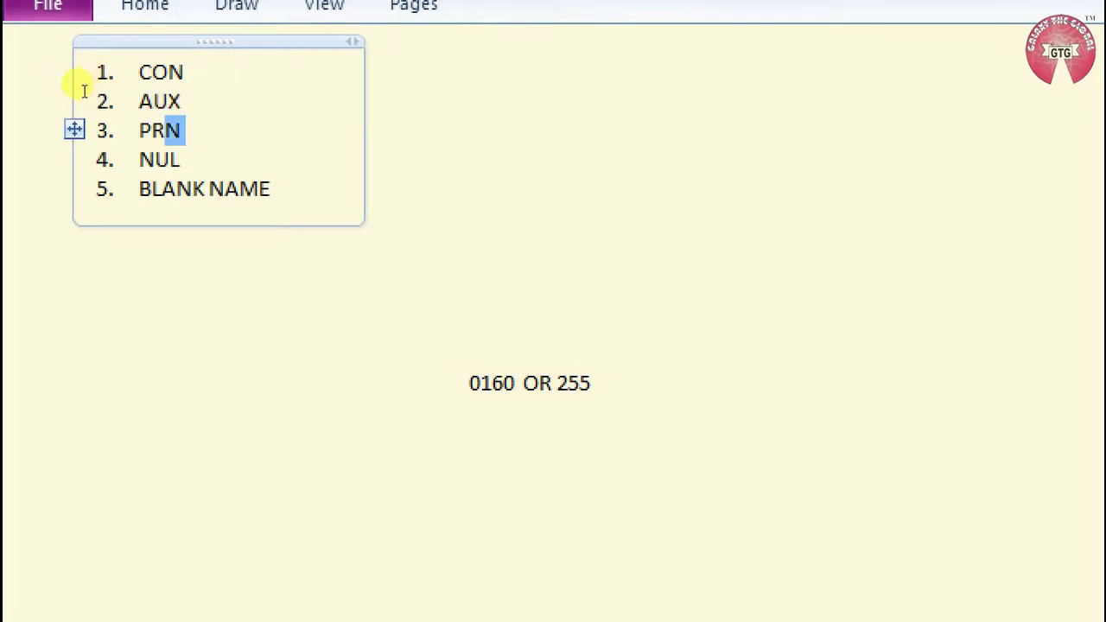
key("Down")
key("End")
key("shift+Left")
key("shift+Left")
key("shift+Left")
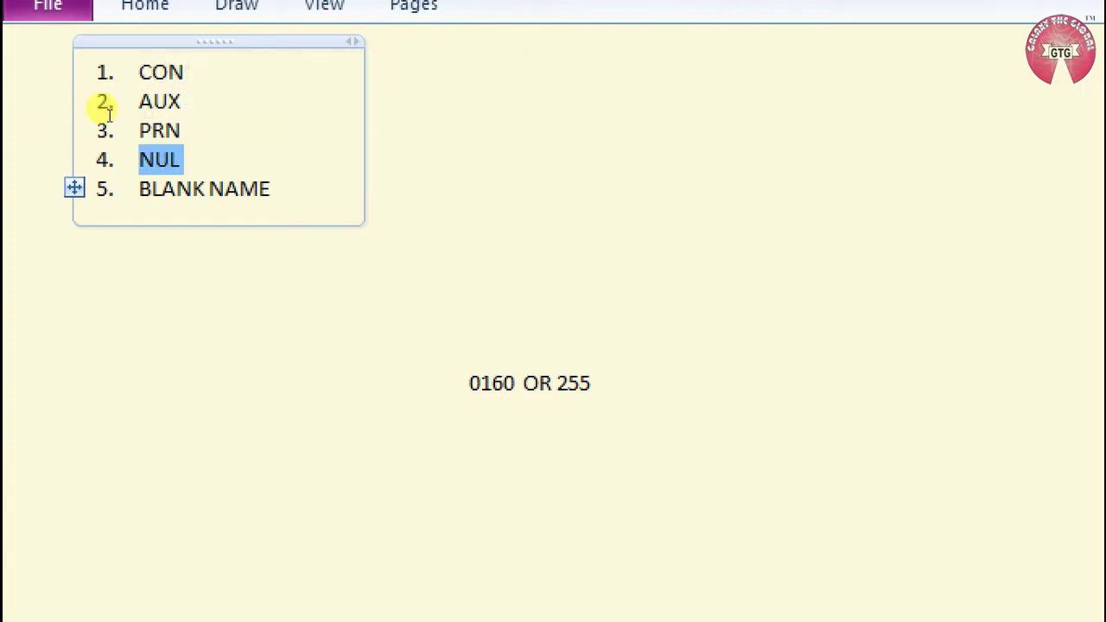
key("Down")
key("End")
key("shift+Left")
key("shift+Left")
key("shift+Left")
key("shift+Left")
key("shift+Left")
key("shift+Left")
key("shift+Left")
key("shift+Left")
key("shift+Left")
key("shift+Left")
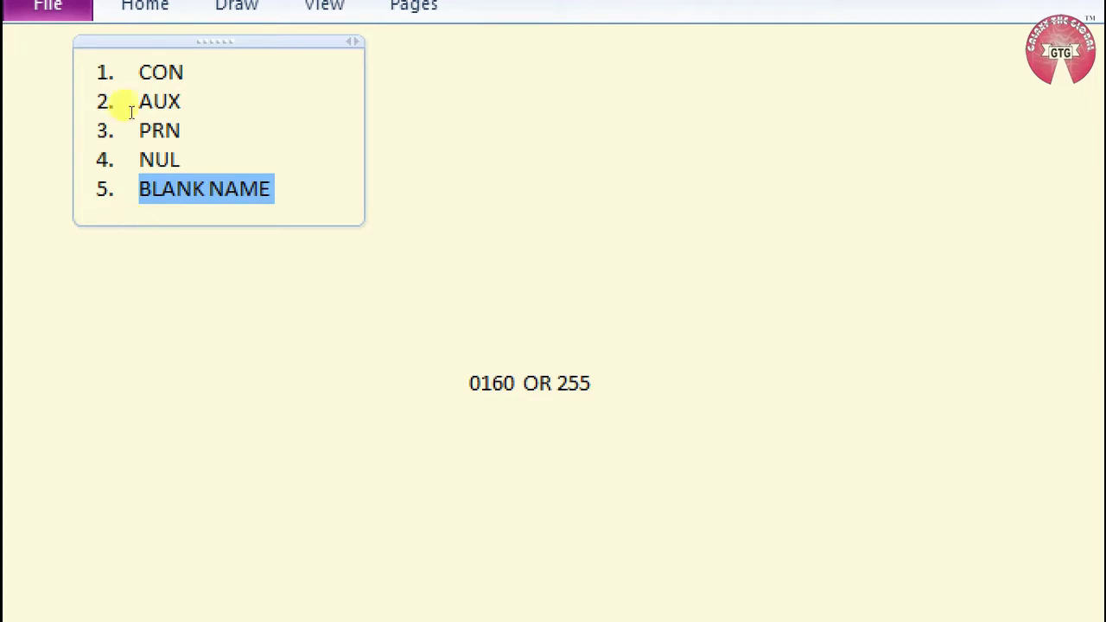
Step: Go through the numbered list again from the start, highlighting CON, AUX, PRN, NUL and BLANK NAME one by one
left_click(62, 57)
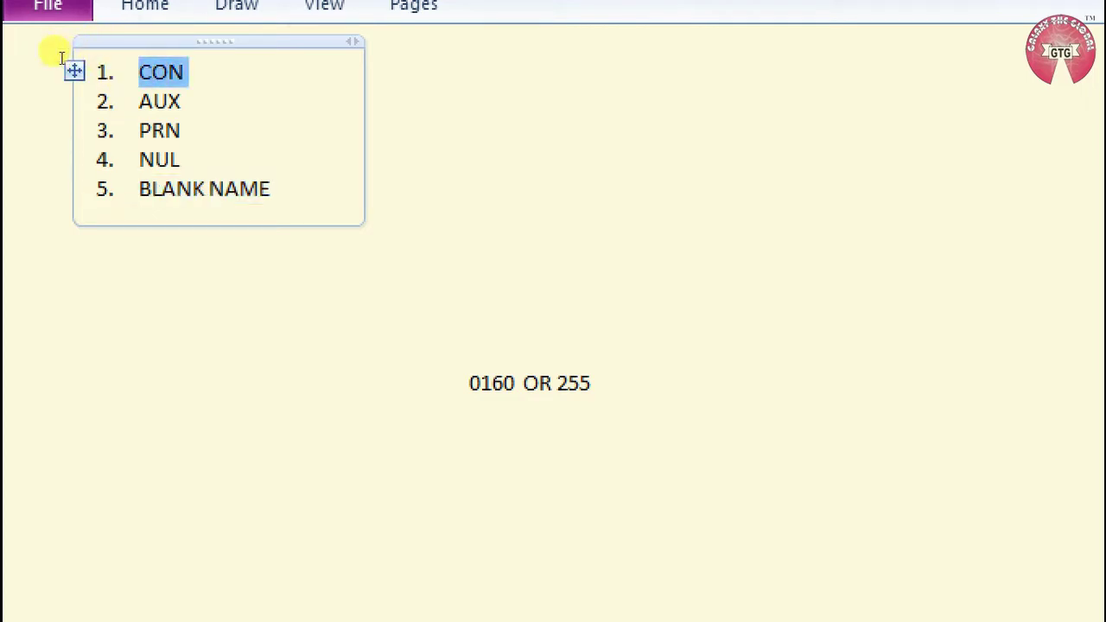
left_click(73, 86)
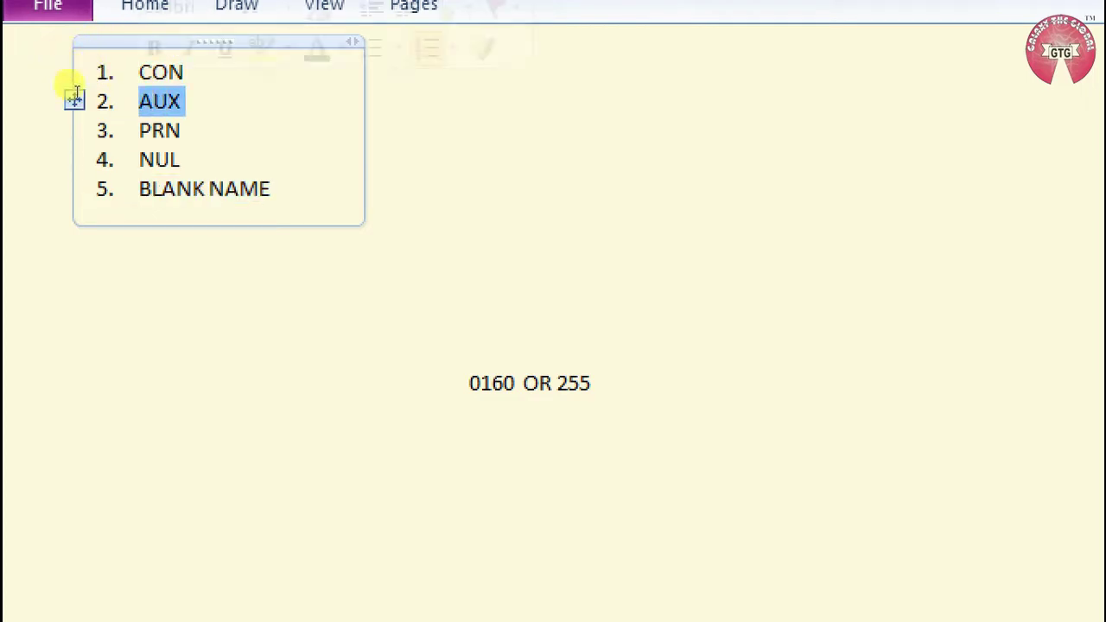
left_click(64, 84)
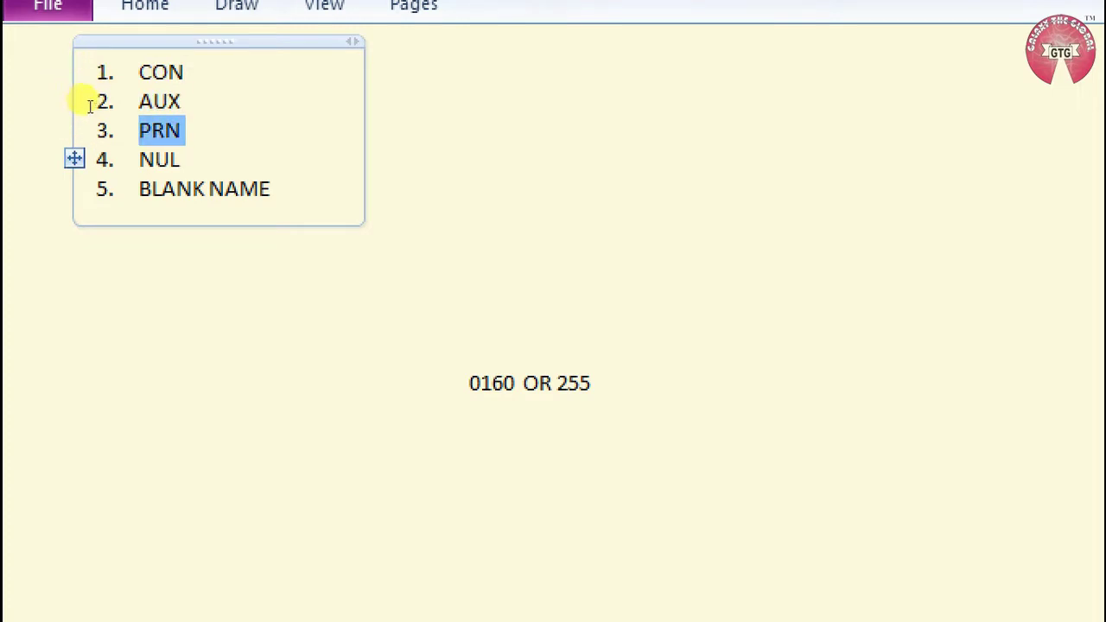
key("Down")
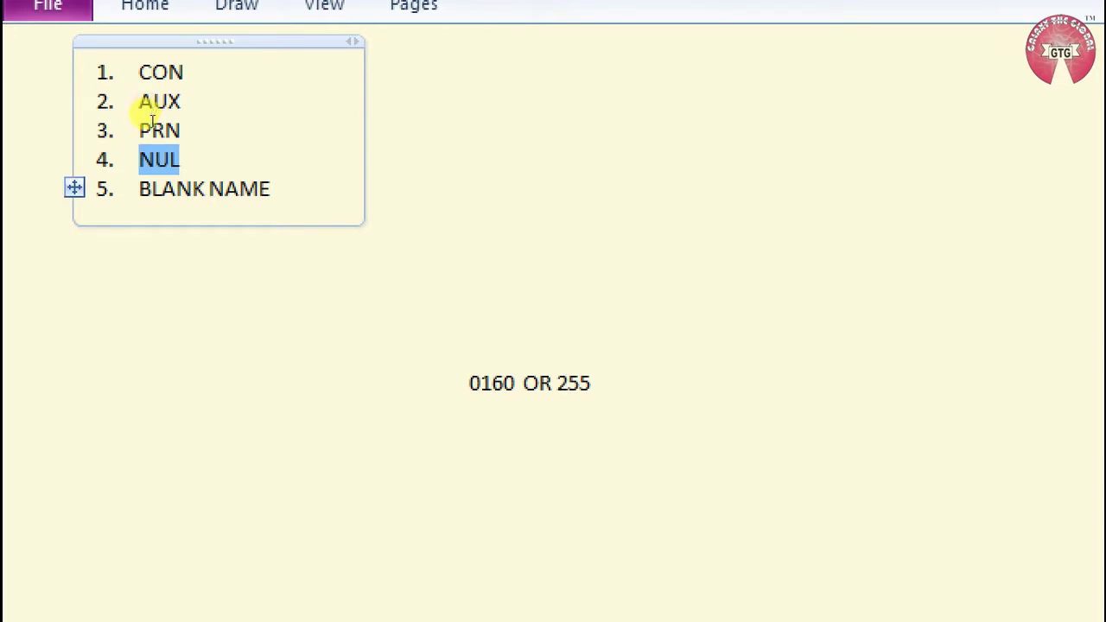
key("Down")
key("End")
key("shift+Left")
key("shift+Left")
key("shift+Left")
key("shift+Left")
key("shift+Left")
key("shift+Left")
key("shift+Left")
key("shift+Left")
key("shift+Left")
key("shift+Left")
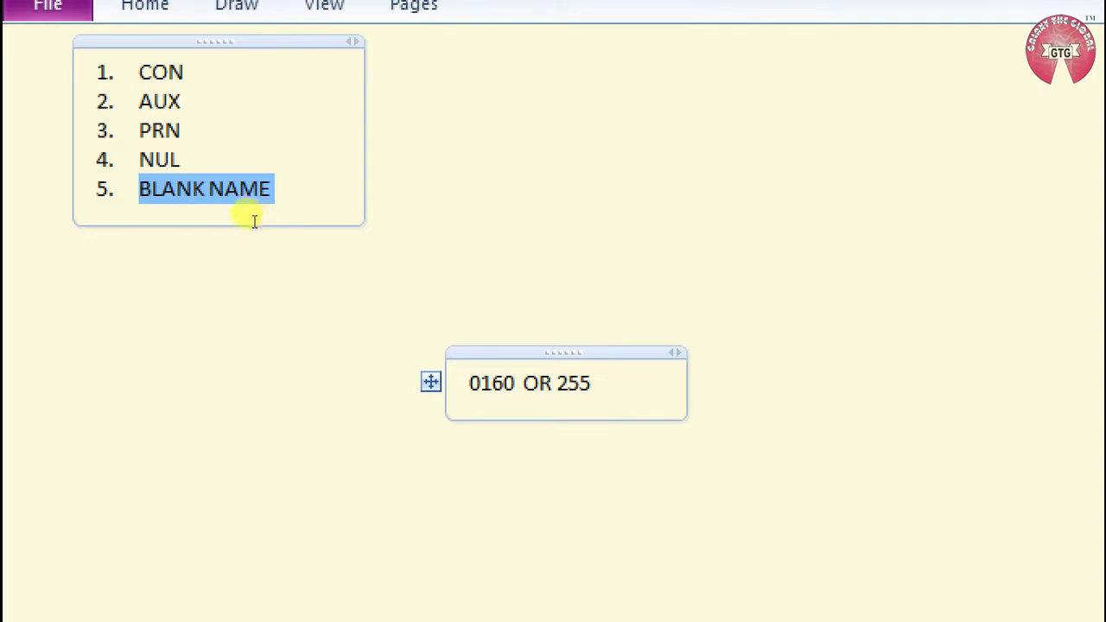
Step: Highlight the code 0160 and the alternative 255 in the separate note below the list
key("shift+Left")
key("shift+Left")
key("shift+Left")
key("shift+Left")
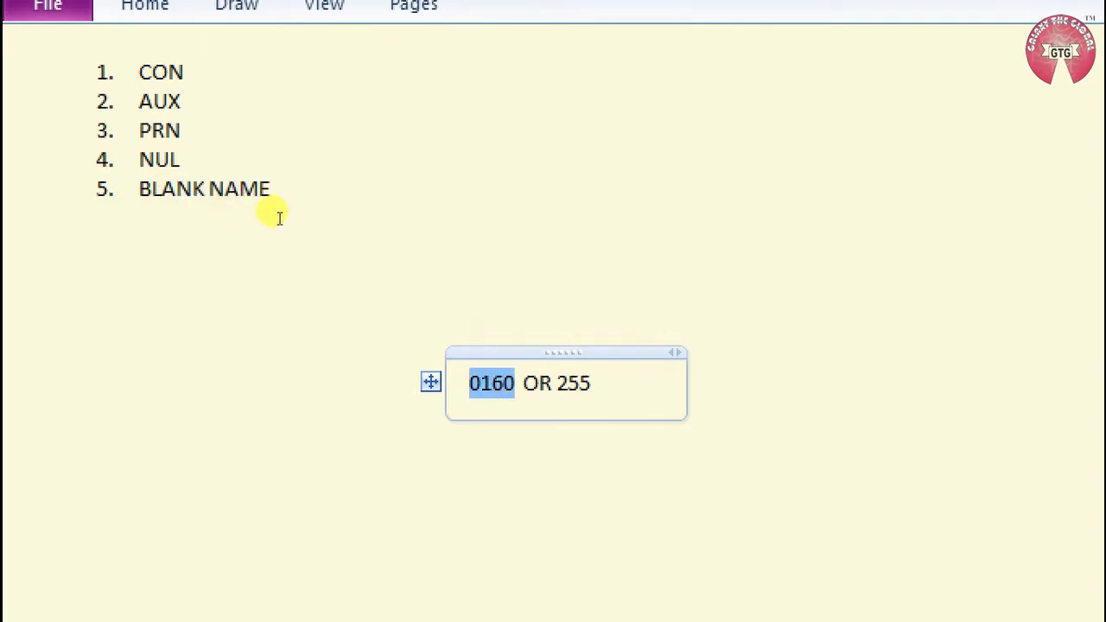
key("Right")
key("Right")
key("Right")
key("shift+Right")
key("shift+Right")
key("shift+Right")
key("shift+Right")
key("shift+Right")
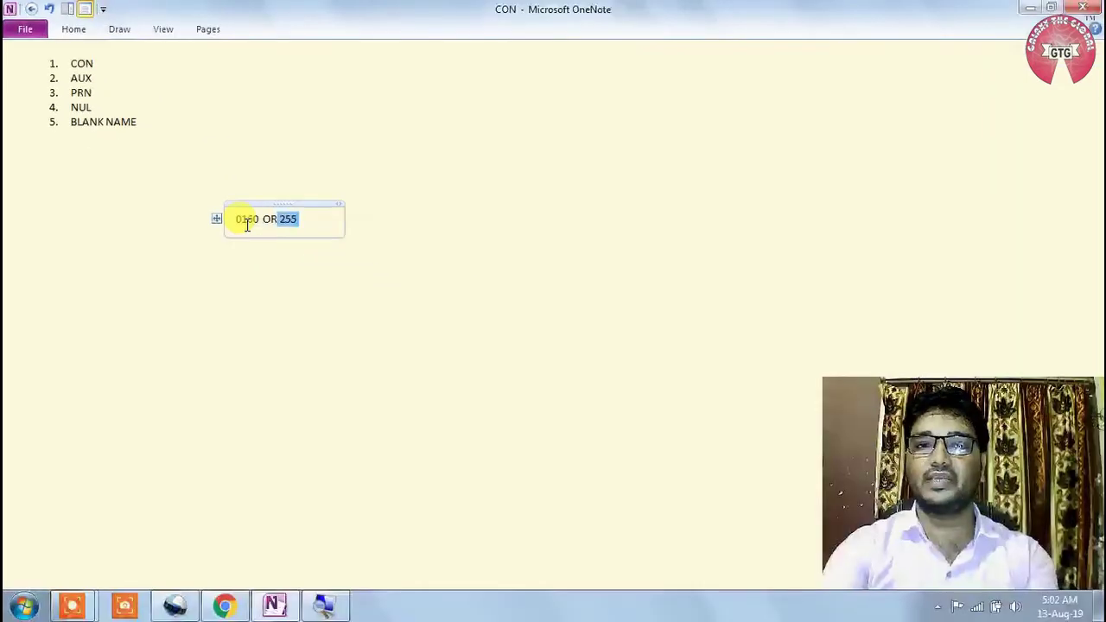
Step: Show the desktop, create a new folder there and try to name it AUX
key("super+d")
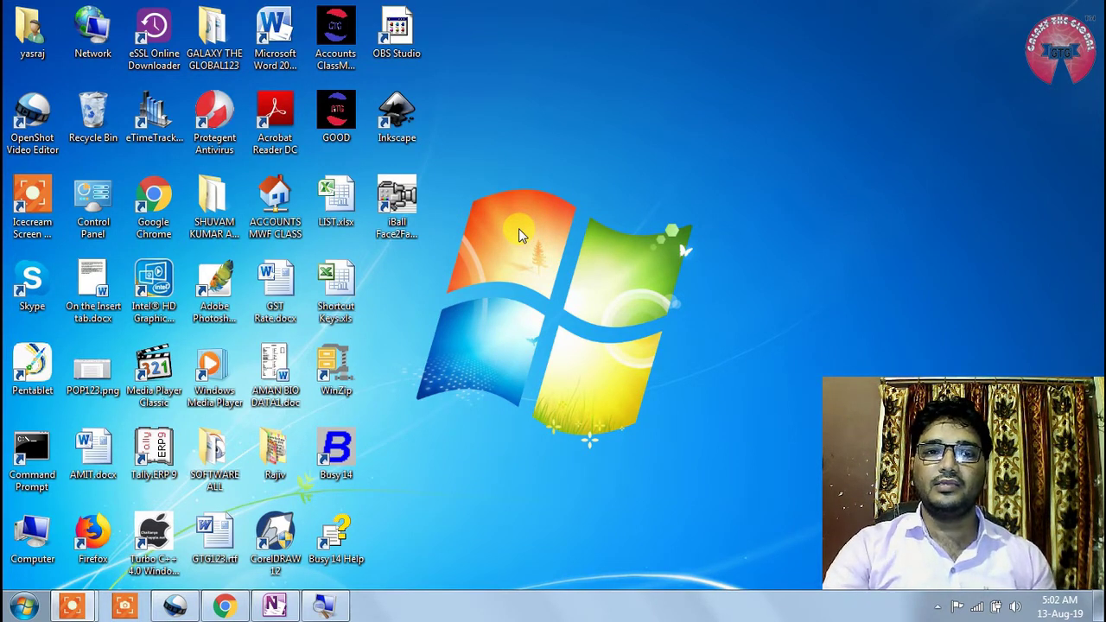
right_click(532, 281)
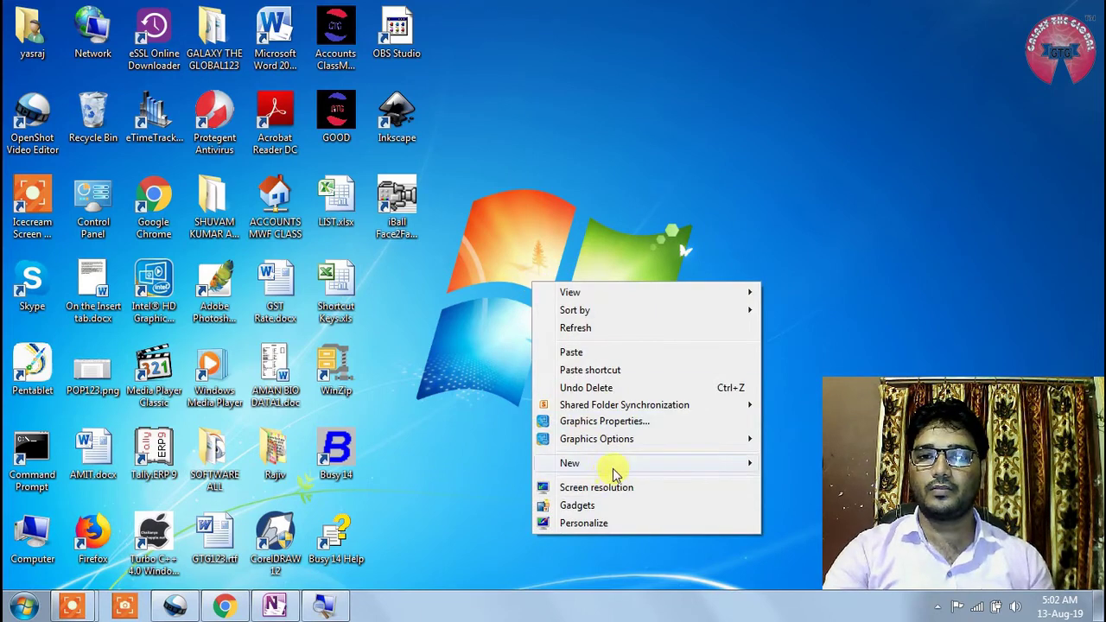
mouse_move(613, 466)
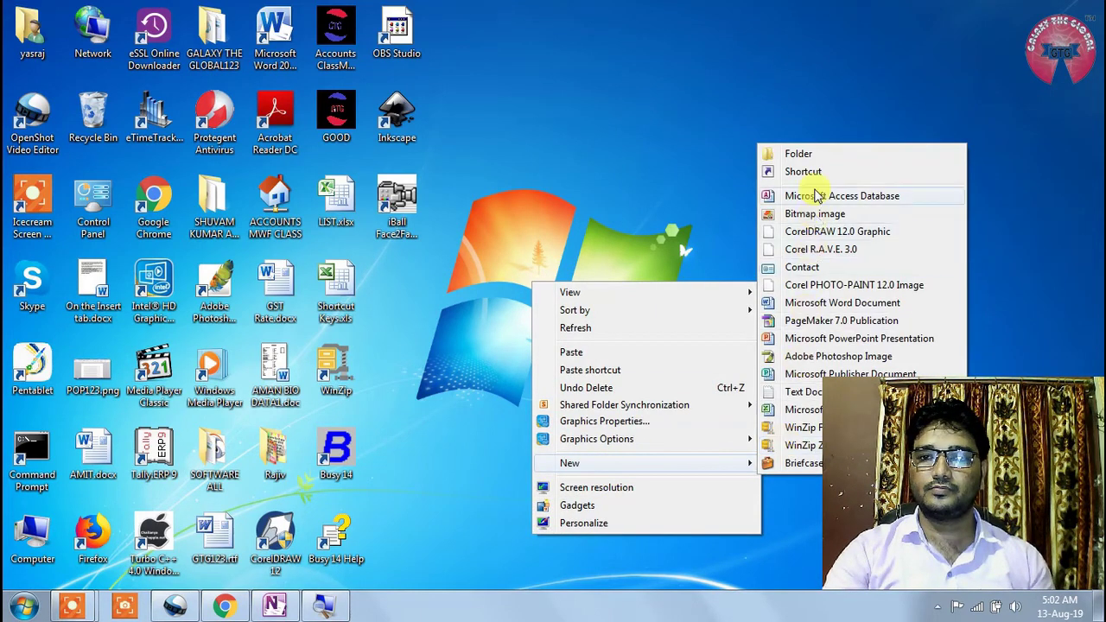
left_click(791, 154)
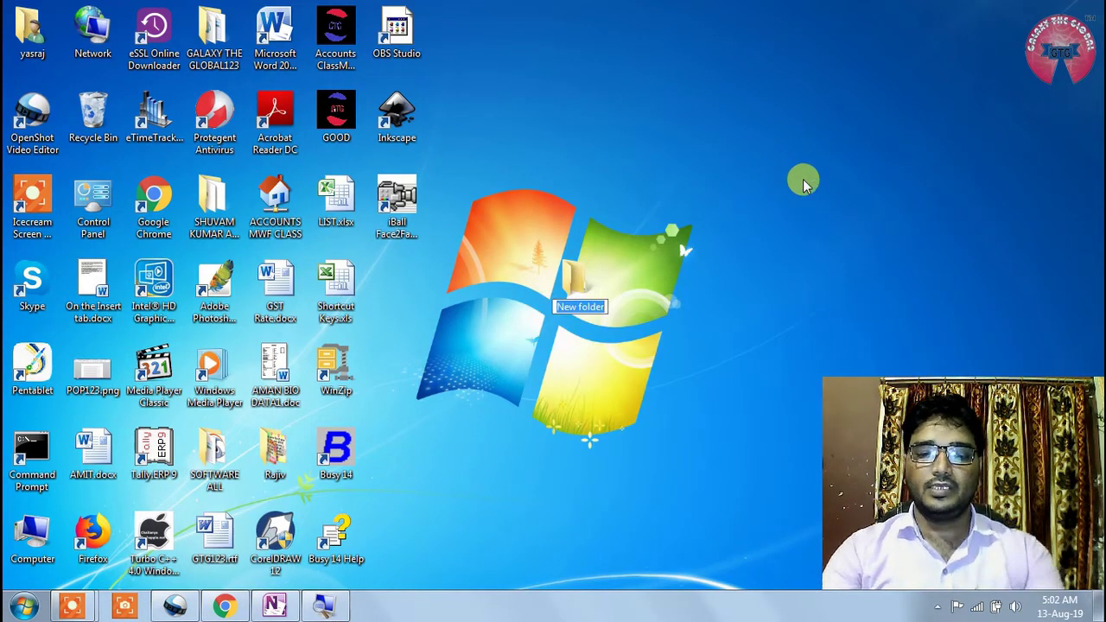
type("AUX")
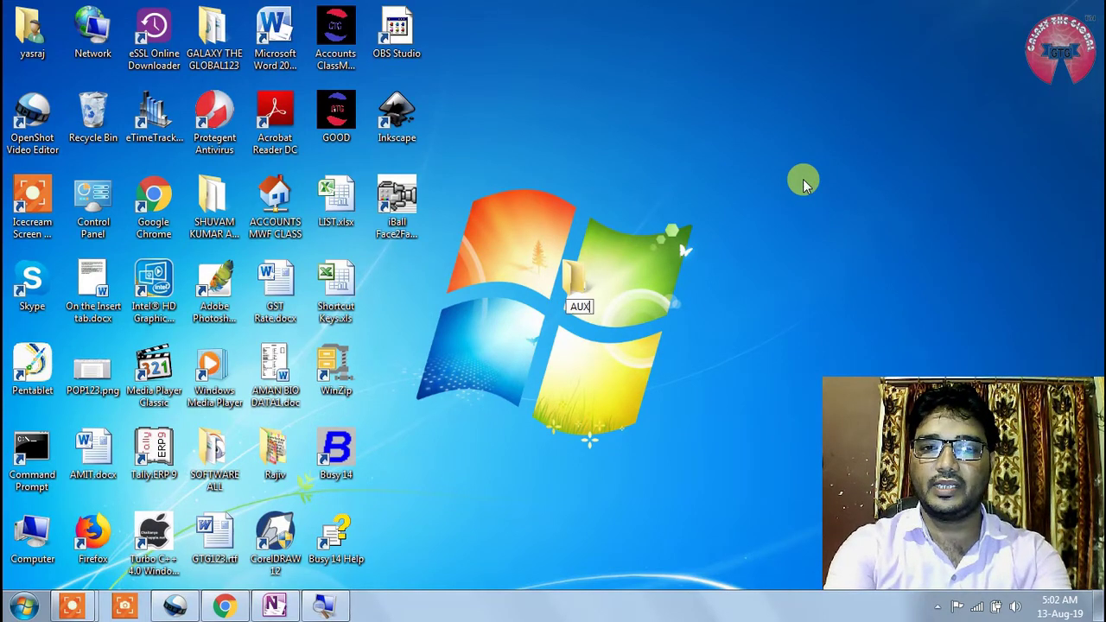
key("Return")
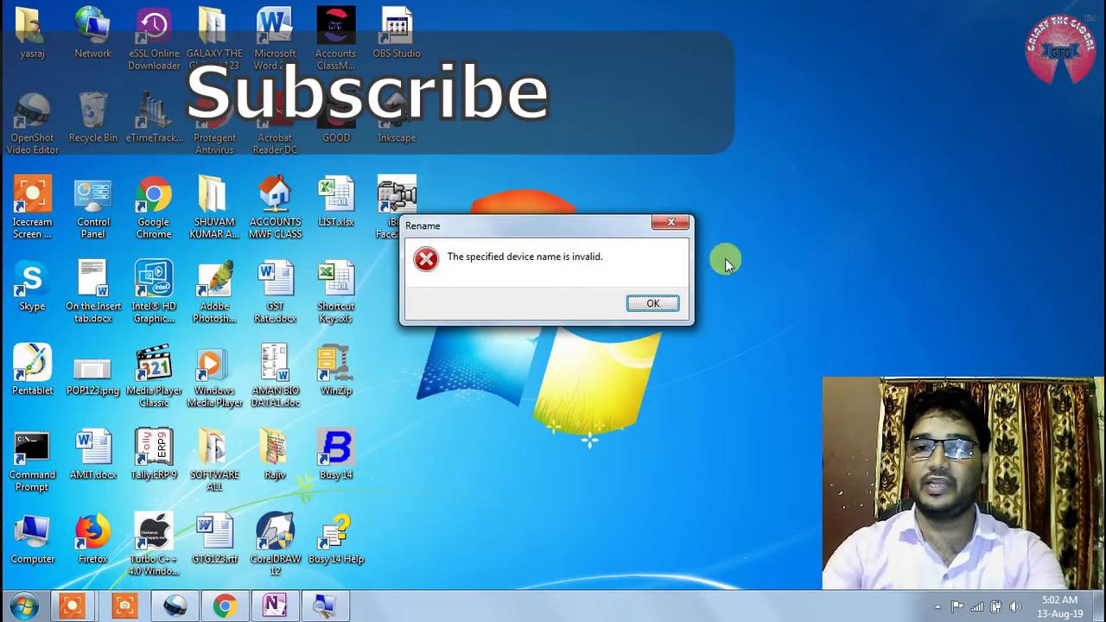
left_click(654, 303)
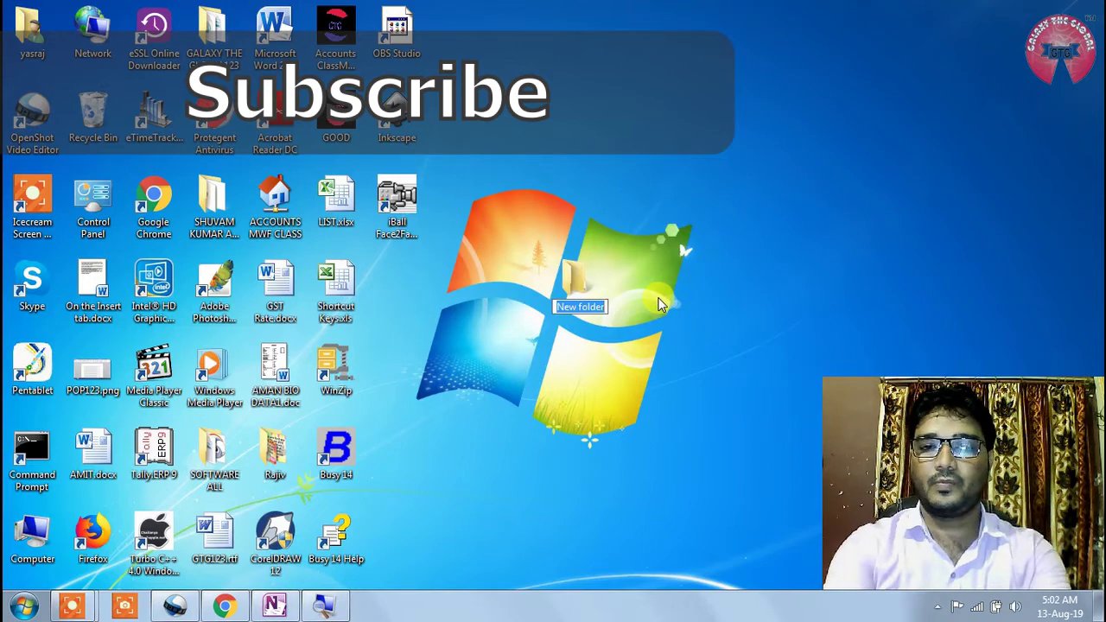
Step: Try to name the new desktop folder PRN and CON in turn, dismissing each error
type("PRN")
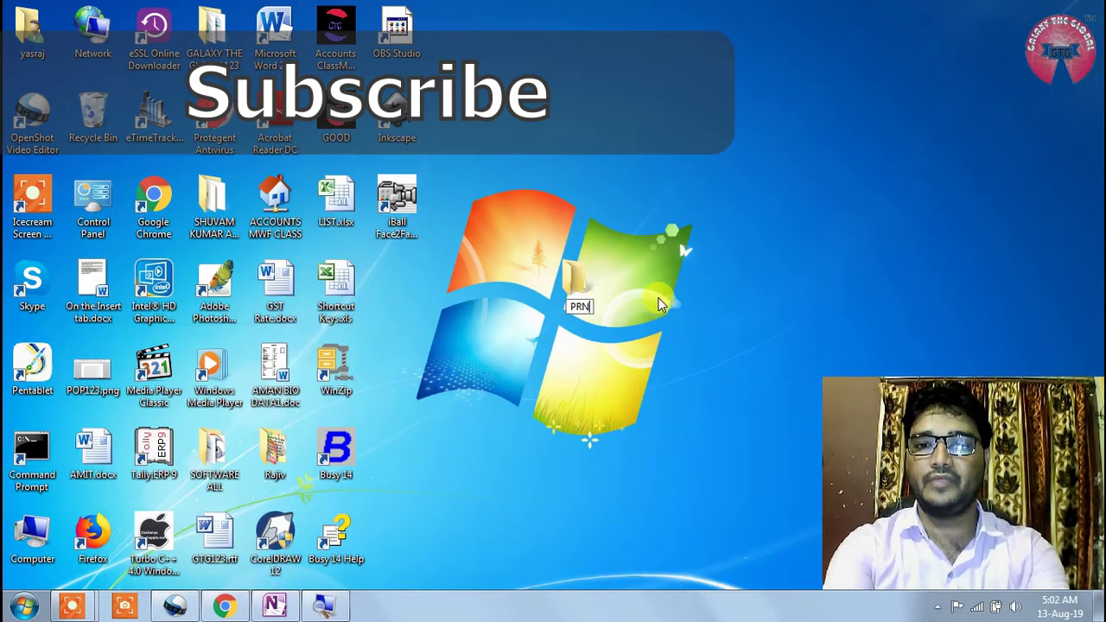
key("Return")
left_click(654, 302)
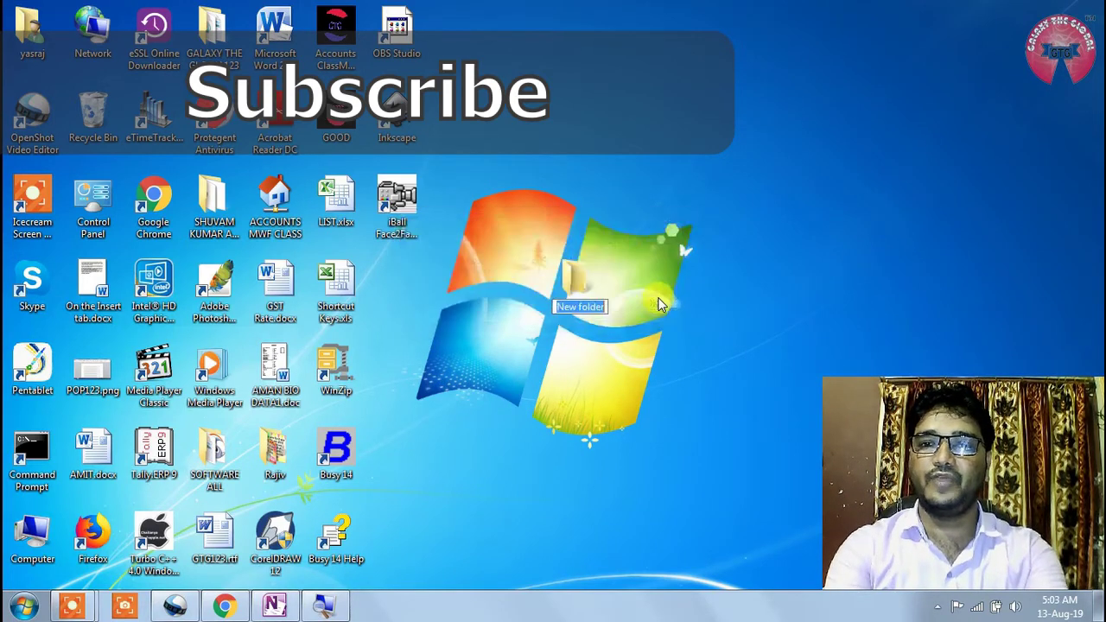
type("CON")
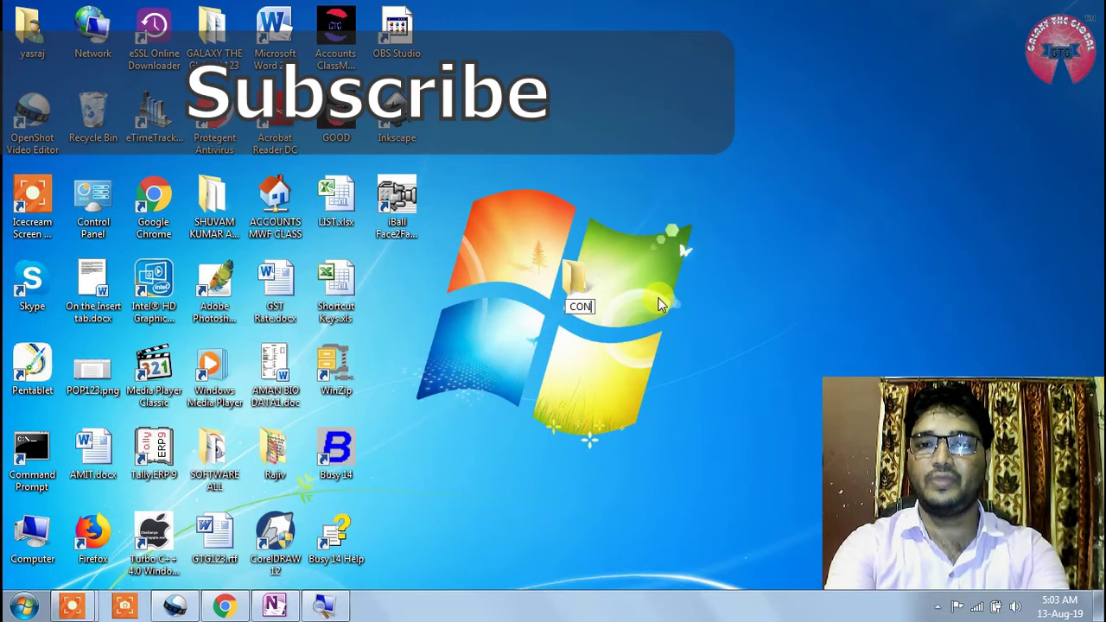
key("Return")
left_click(654, 303)
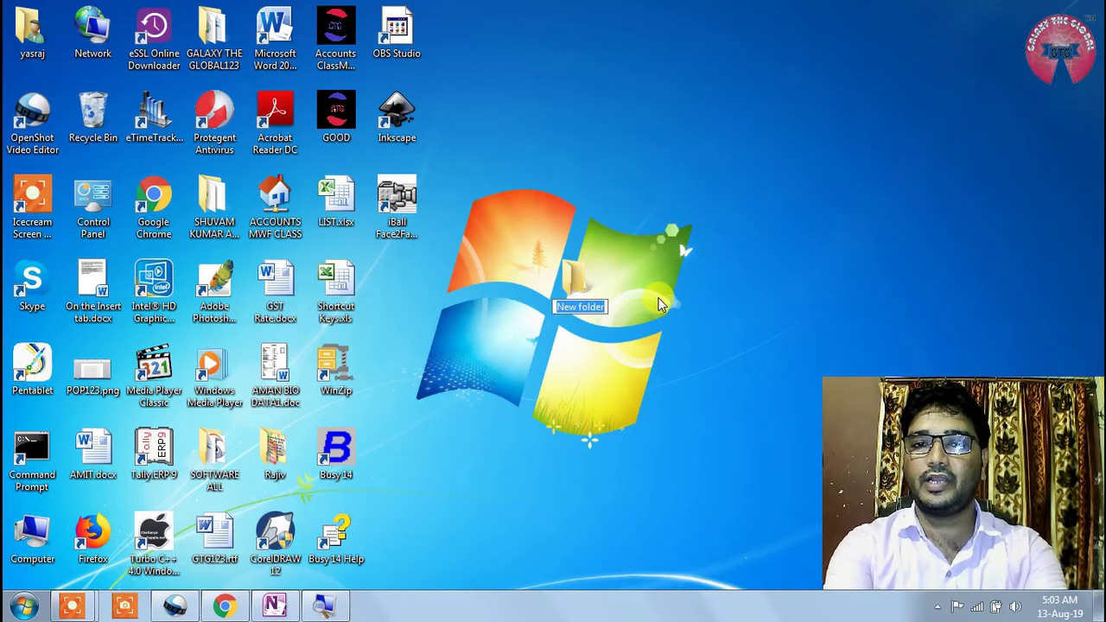
Step: Try PRN once more as the folder's name, and move the folder lower on the desktop under its default name
type("PRN")
key("Return")
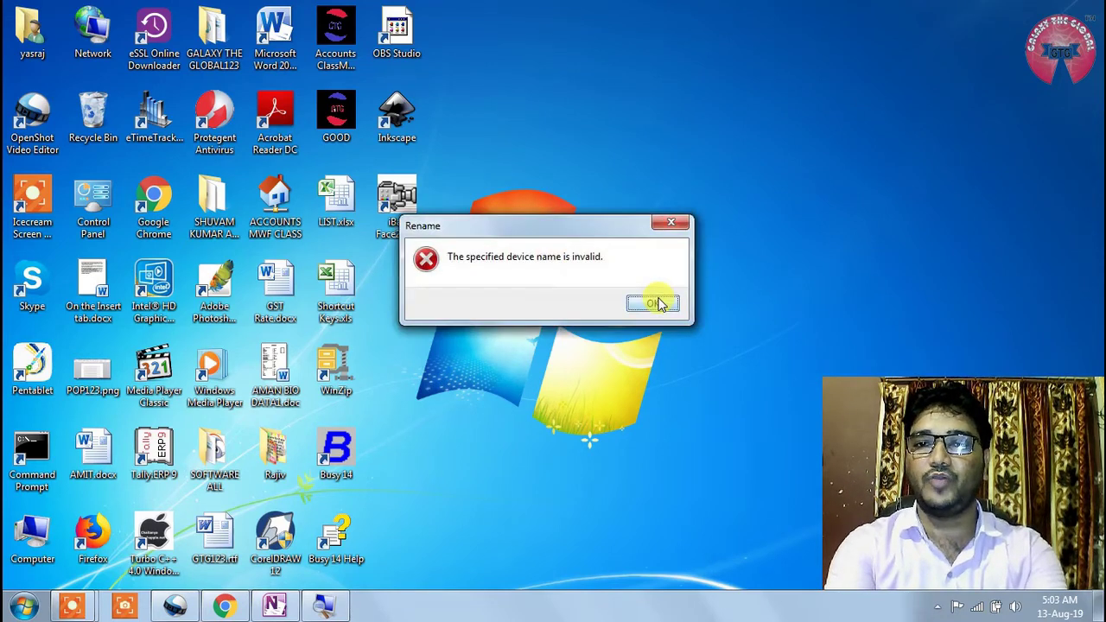
left_click(654, 302)
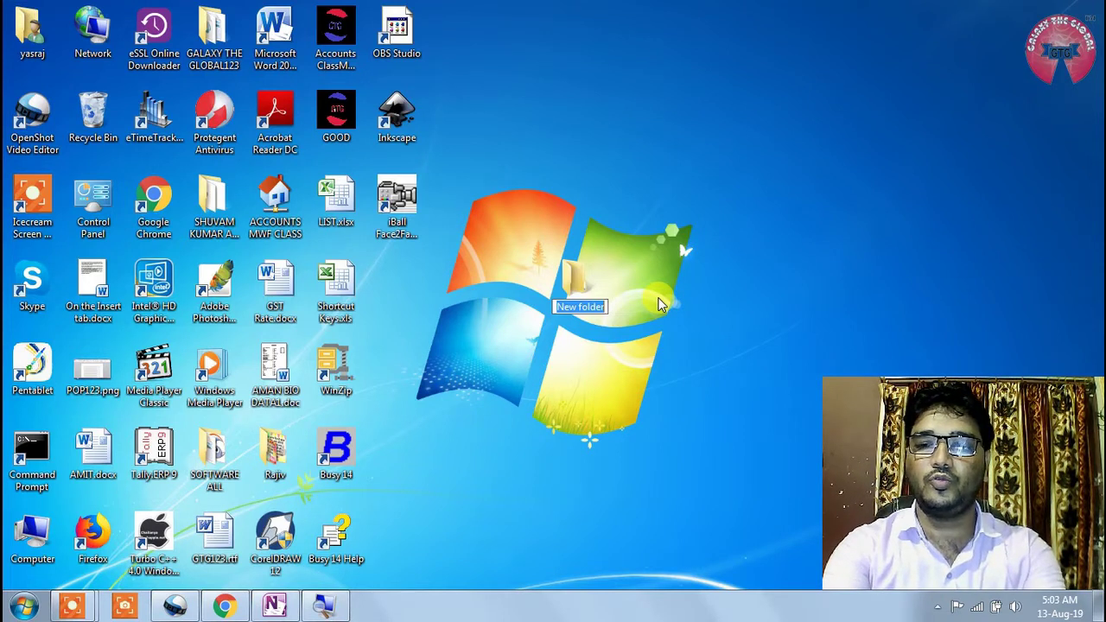
key("Return")
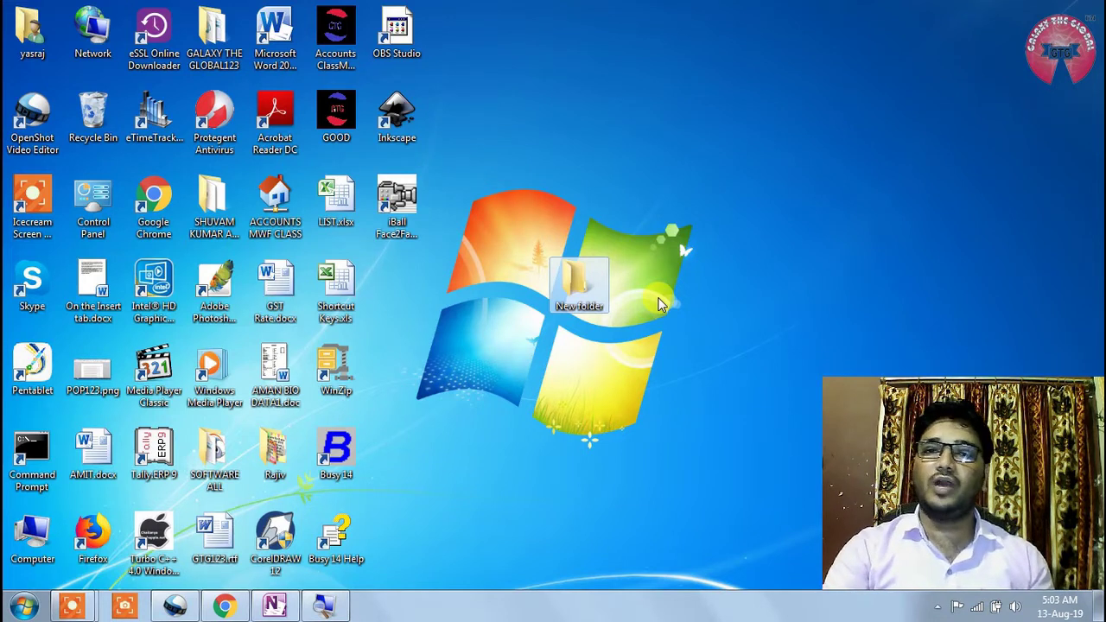
left_click_drag(587, 294, 603, 415)
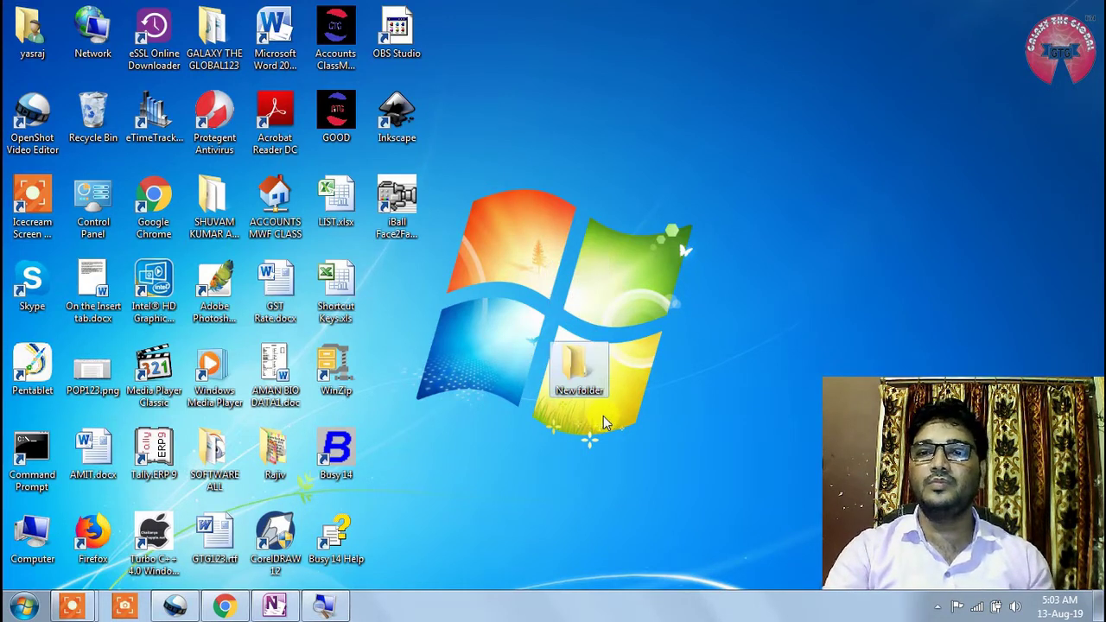
Step: Create a second desktop folder and name it NUL with an invisible blank character in front
right_click(538, 231)
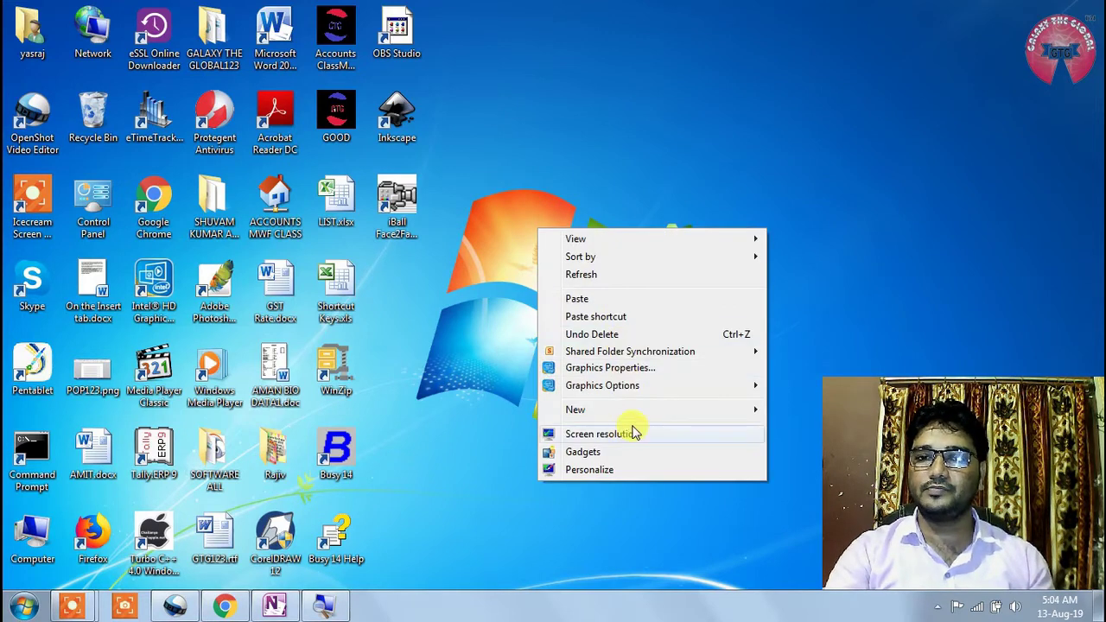
mouse_move(691, 409)
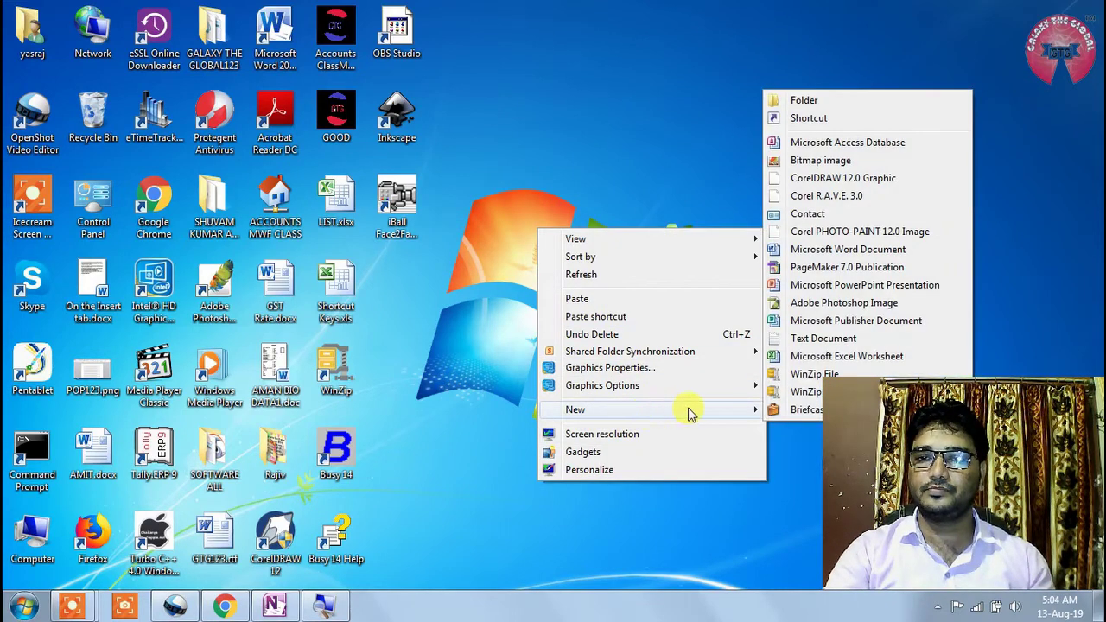
left_click(806, 100)
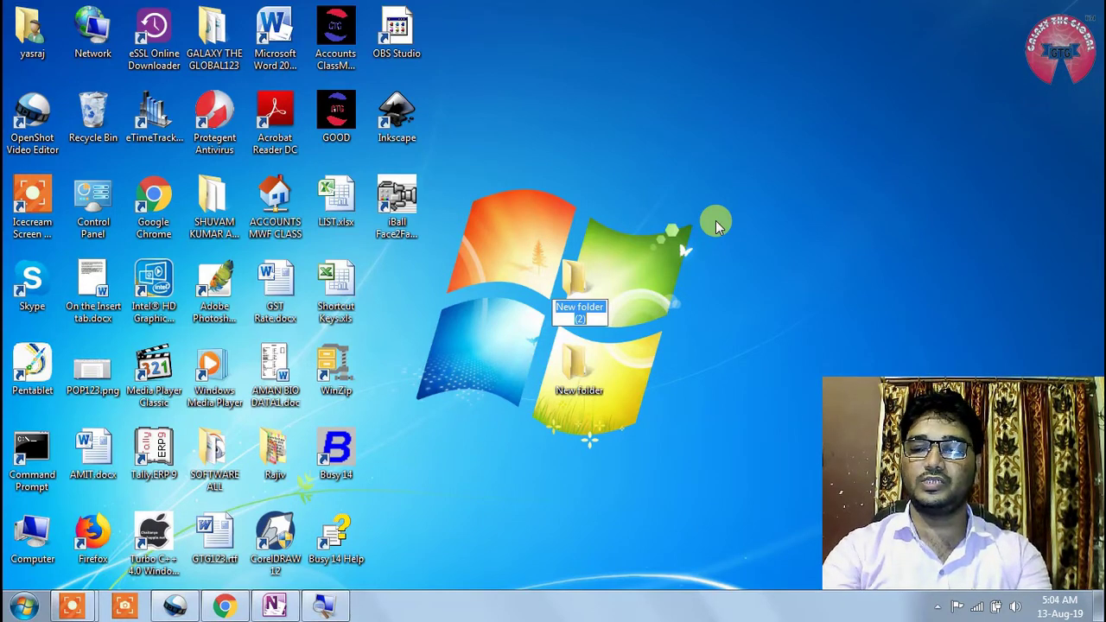
key("BackSpace")
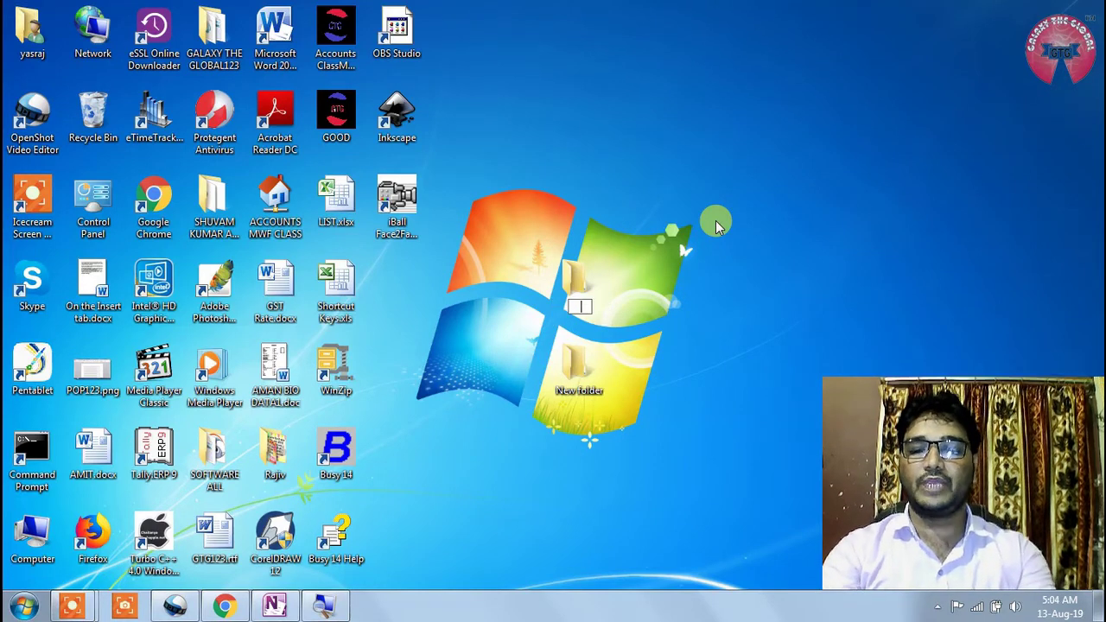
type("NUL")
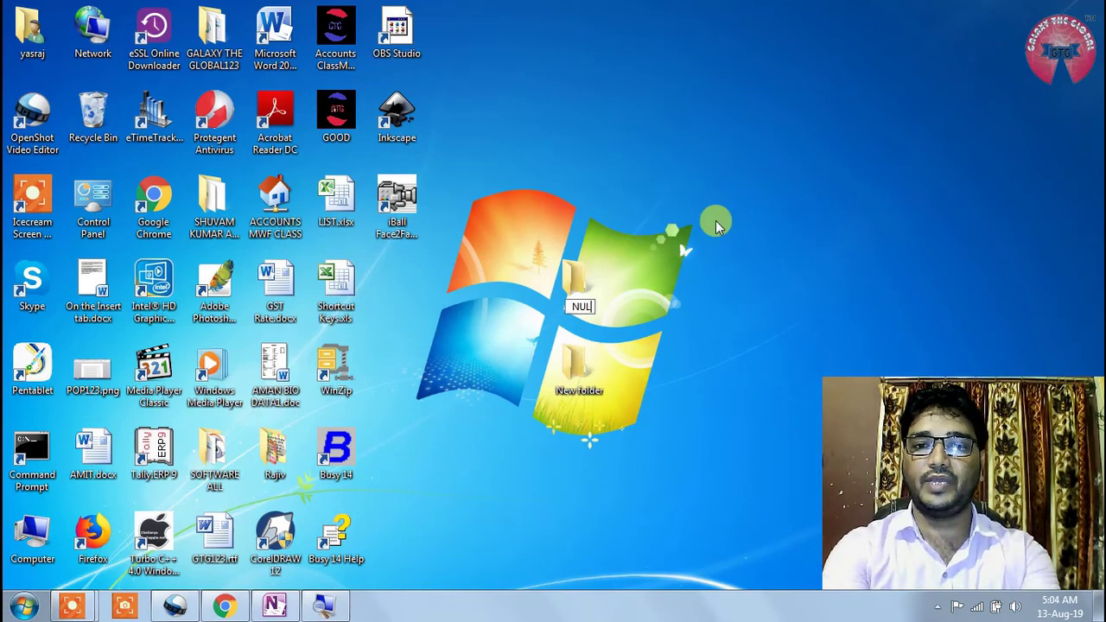
key("Return")
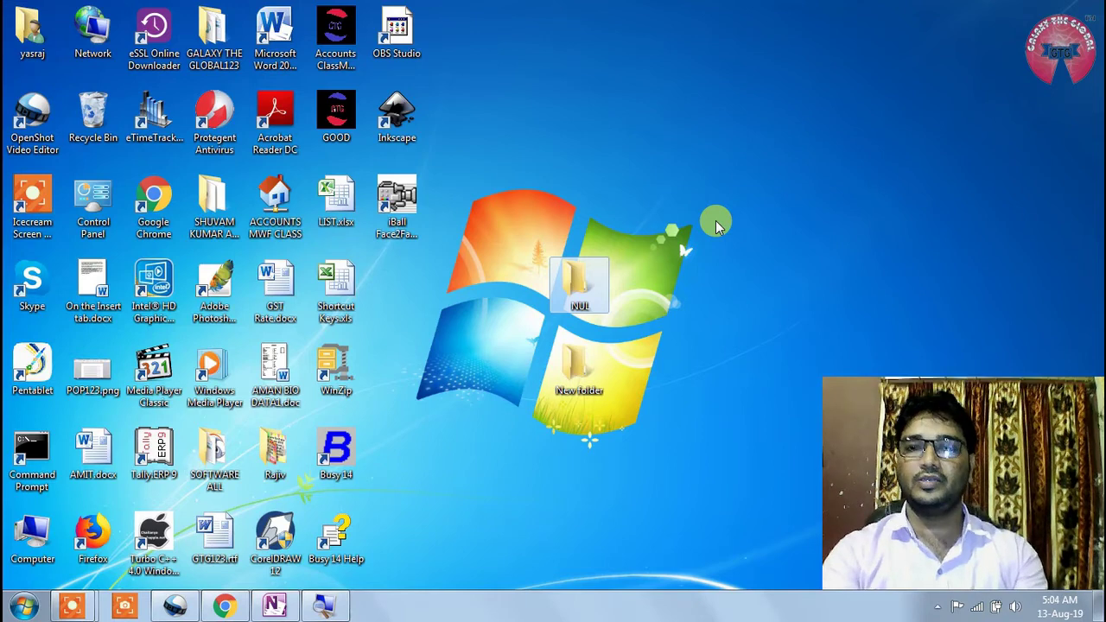
Step: Create another folder above the NUL folder and try to name it plain PRN
right_click(648, 184)
mouse_move(691, 367)
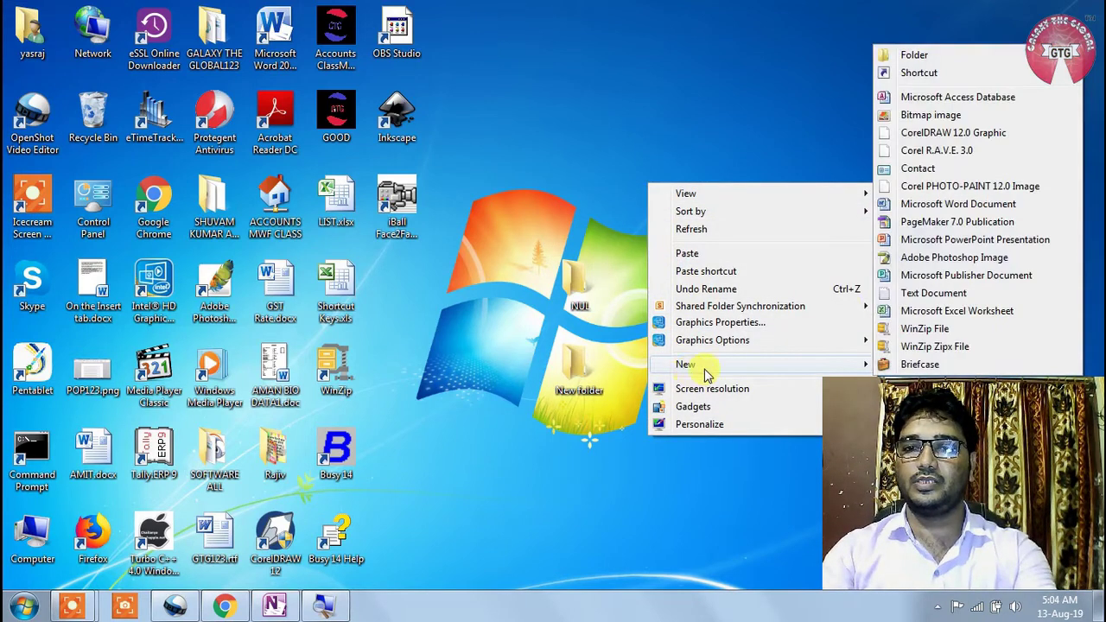
left_click(916, 54)
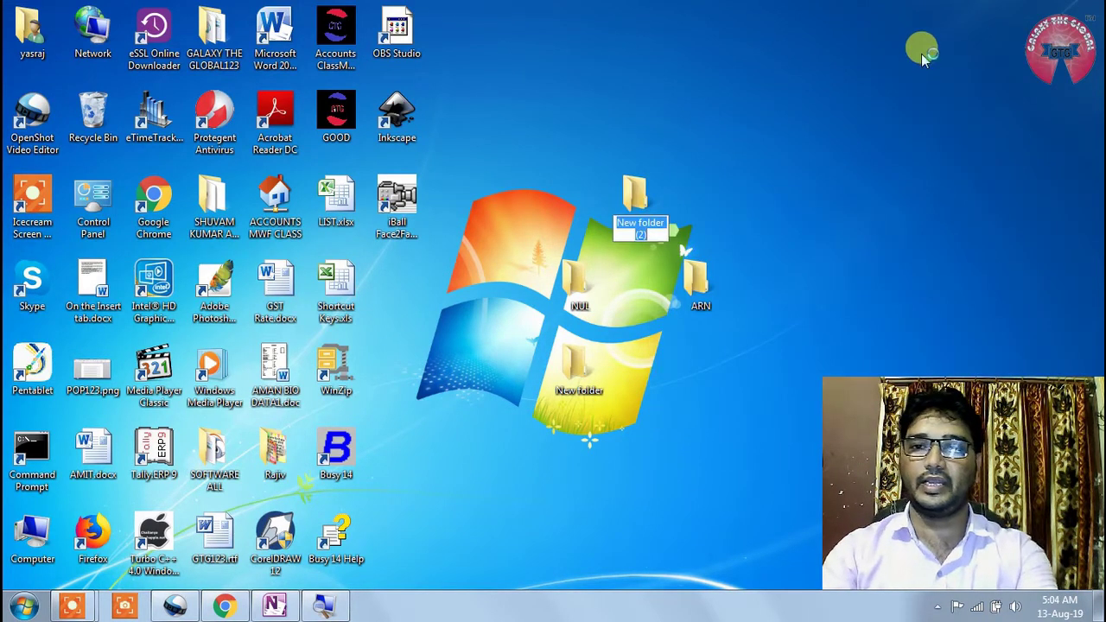
type("PRN")
key("Return")
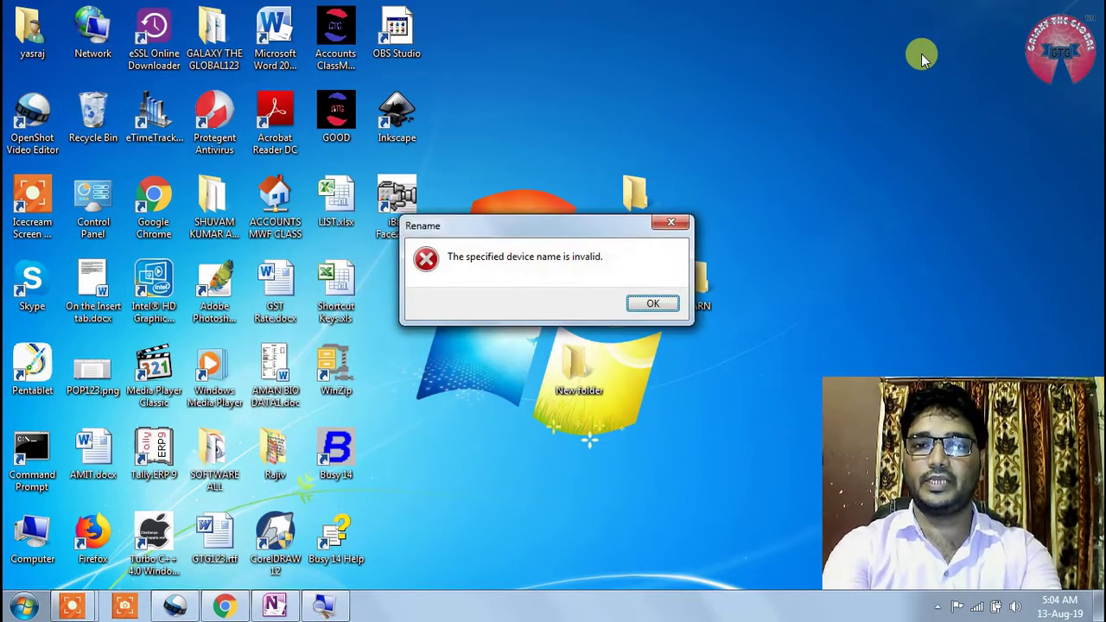
key("Return")
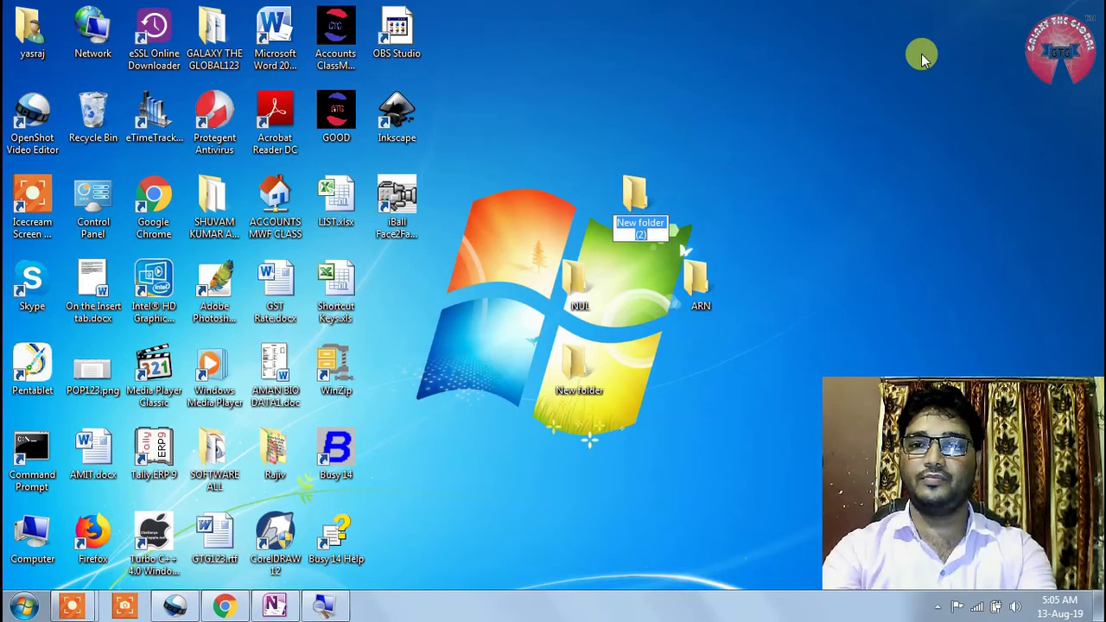
Step: Clear the mistyped character and name the folder CON with an invisible blank character in front
type("y")
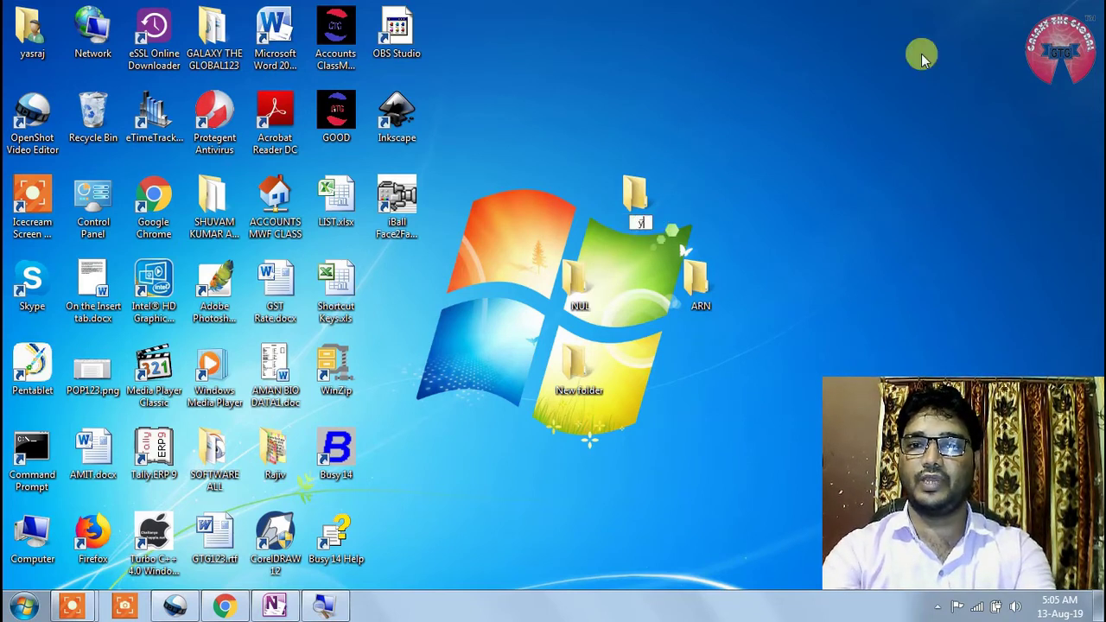
key("BackSpace")
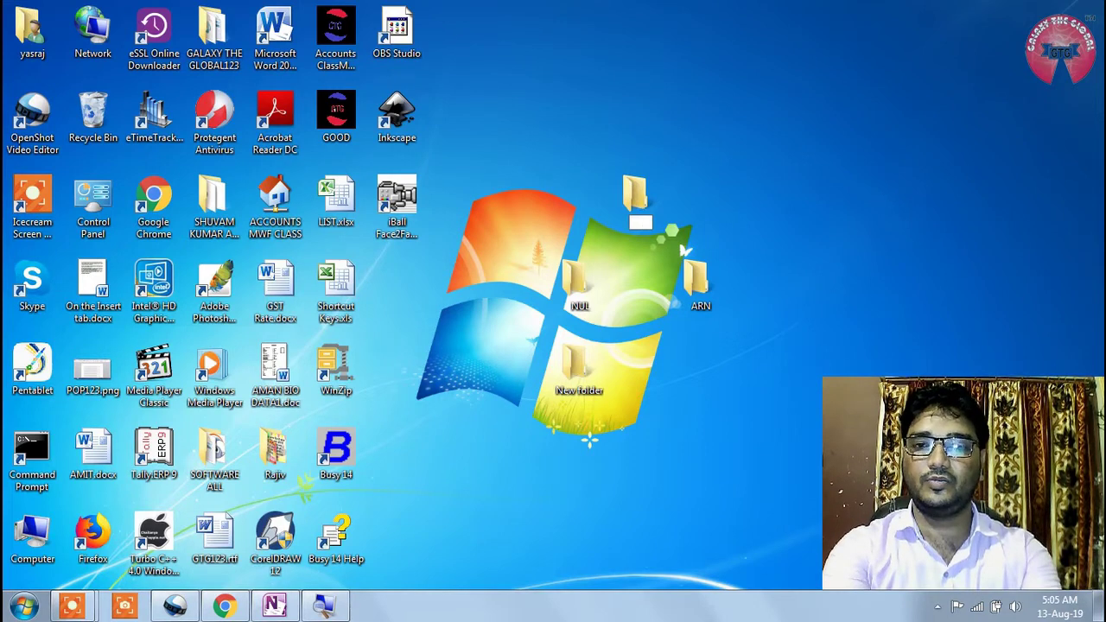
type("CON")
key("Return")
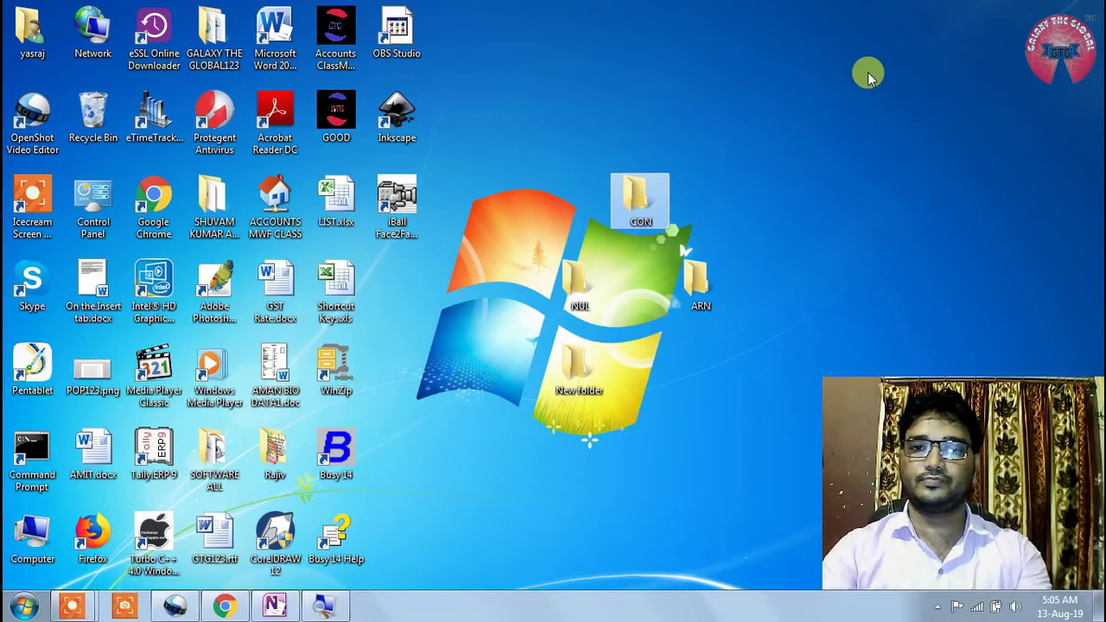
Step: Create a folder beside the CON folder and name it PRN with an invisible blank character in front
left_click(759, 195)
right_click(757, 191)
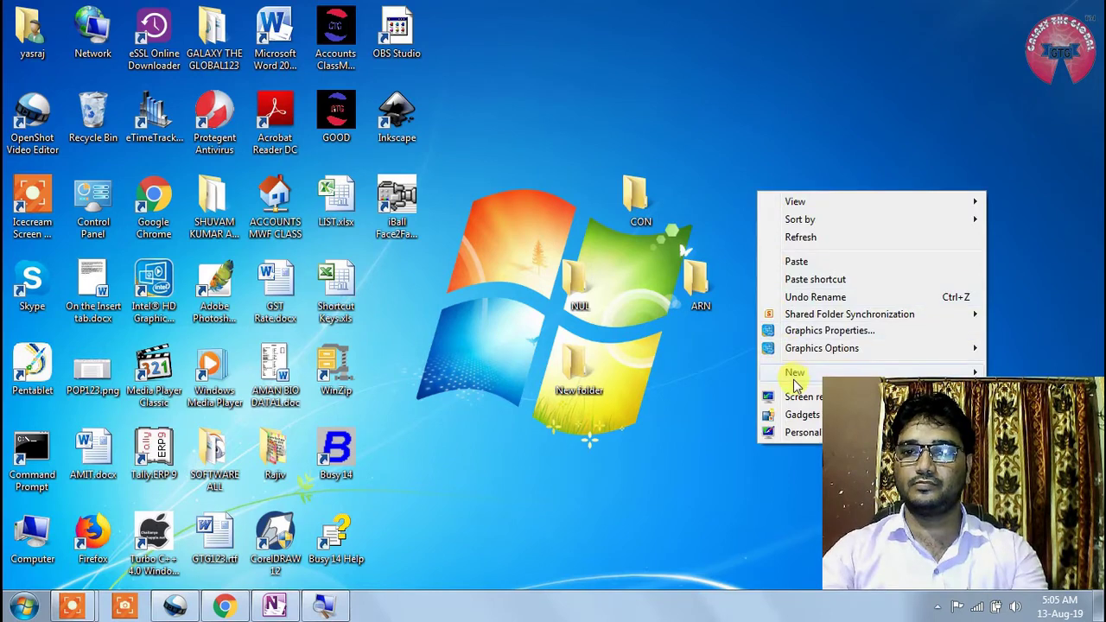
mouse_move(796, 384)
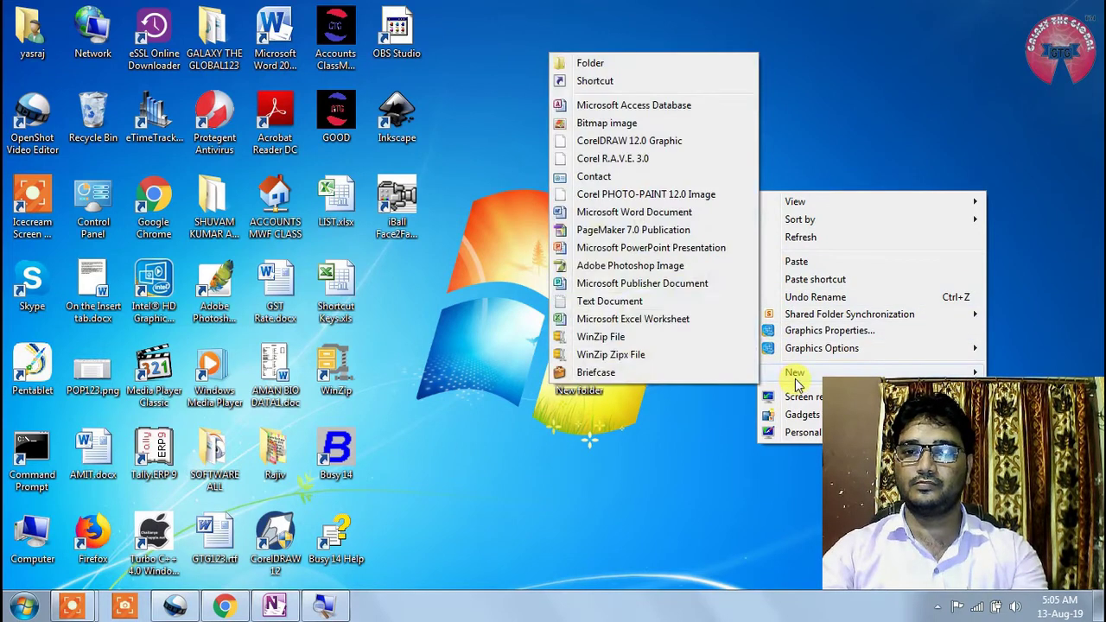
left_click(604, 63)
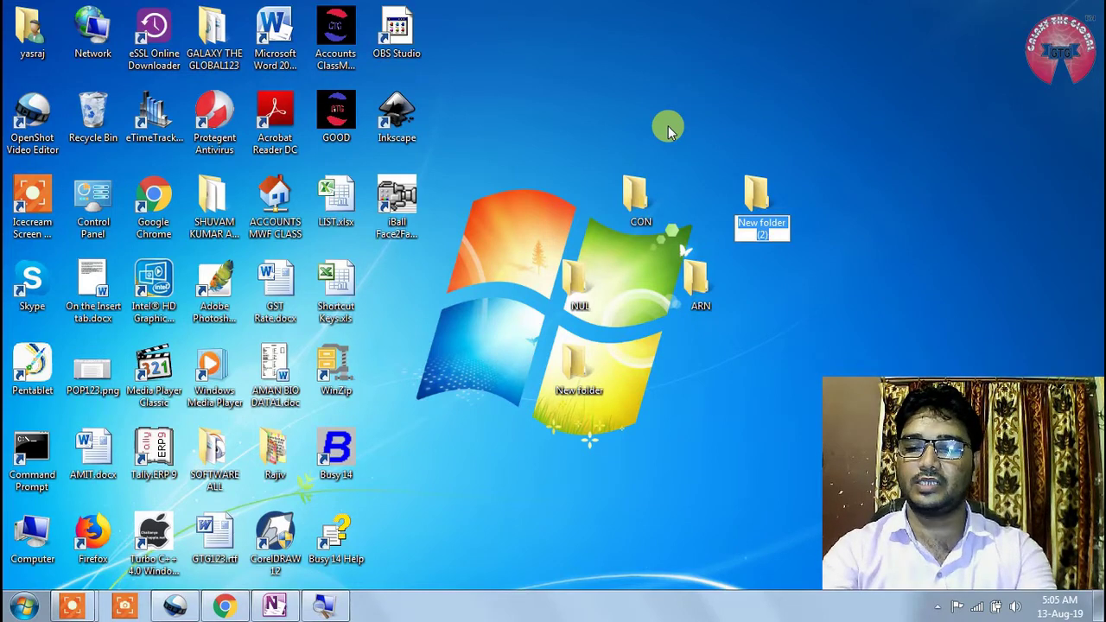
type("PRN")
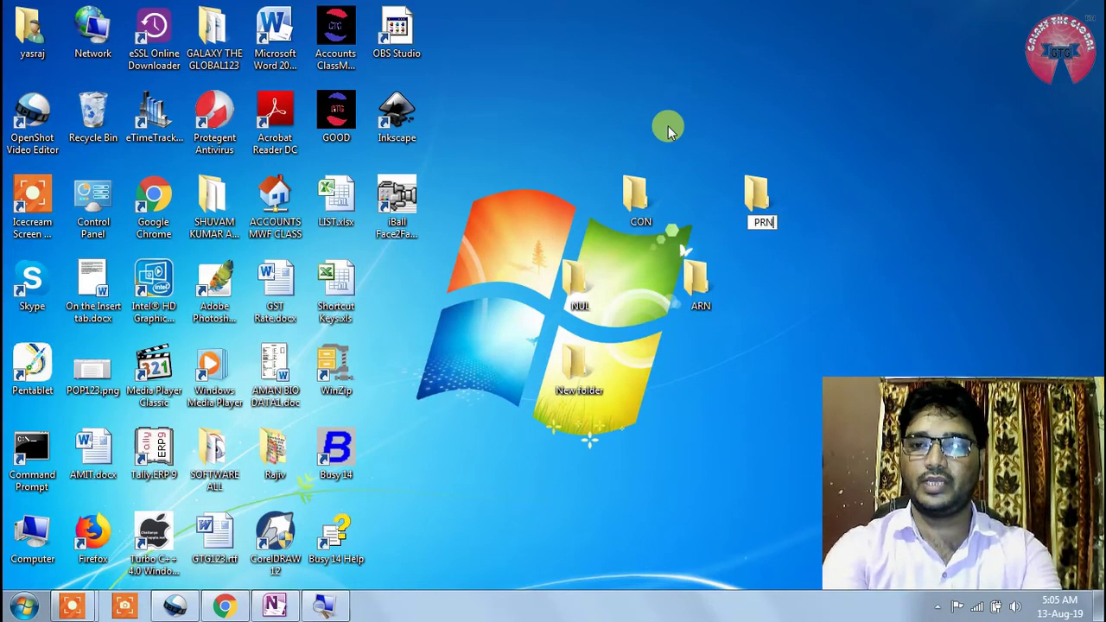
key("Return")
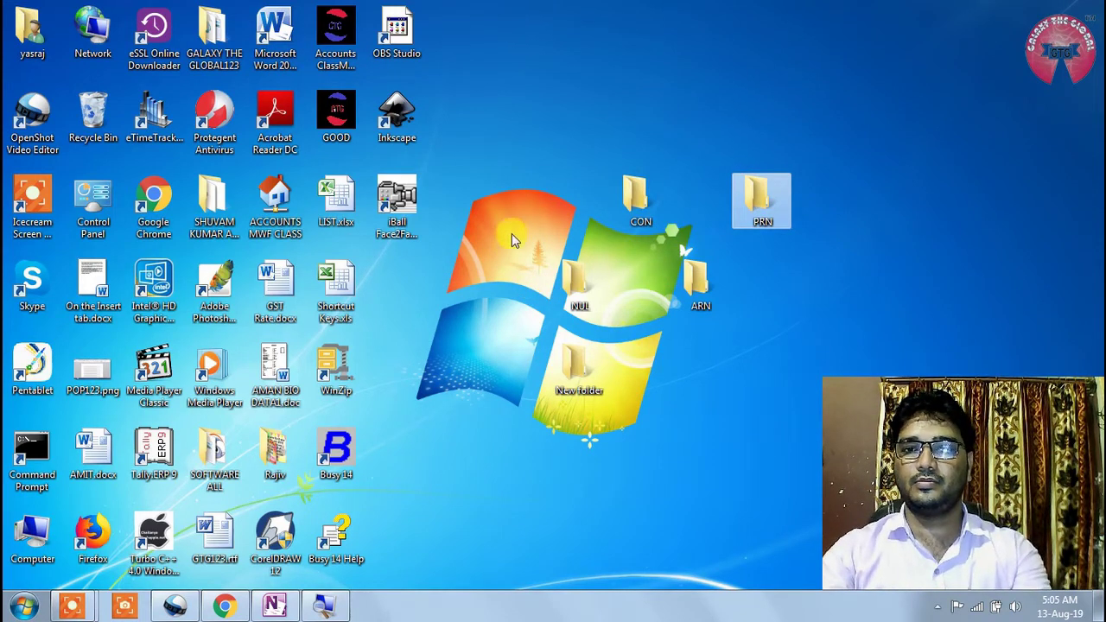
Step: Create a new desktop folder in the CON folder's row and try to name it plain AUX
right_click(495, 206)
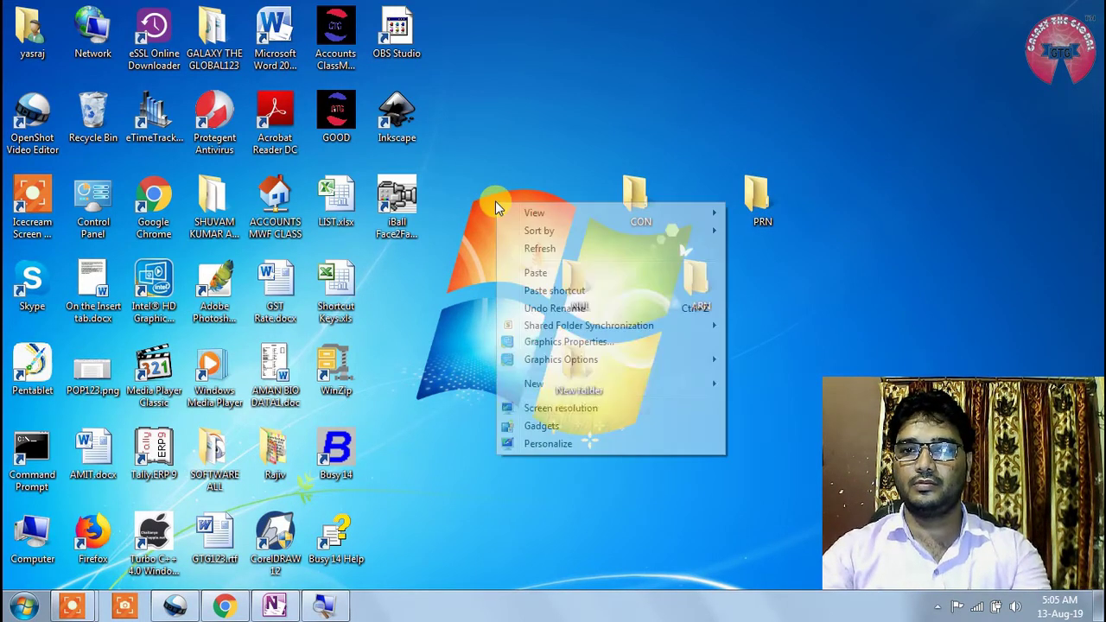
mouse_move(557, 385)
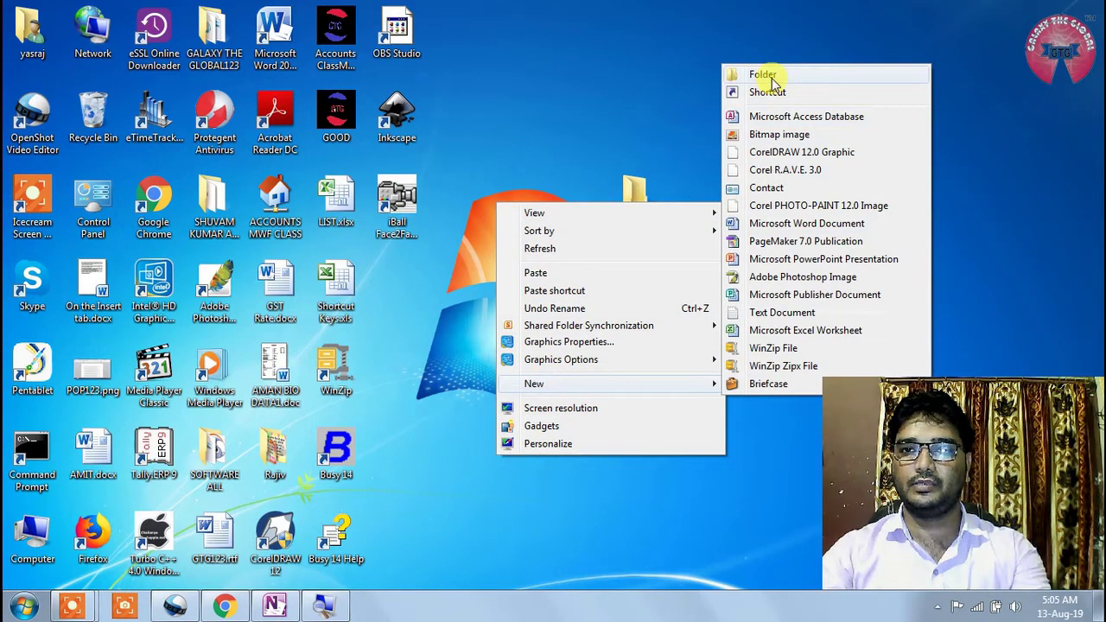
left_click(765, 75)
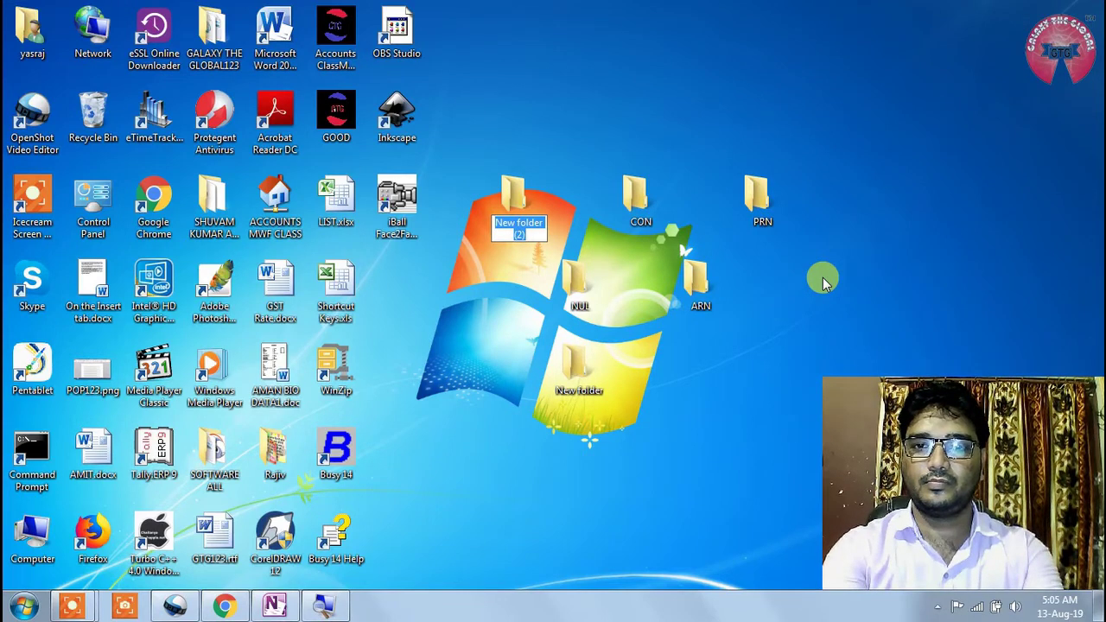
type("AUX")
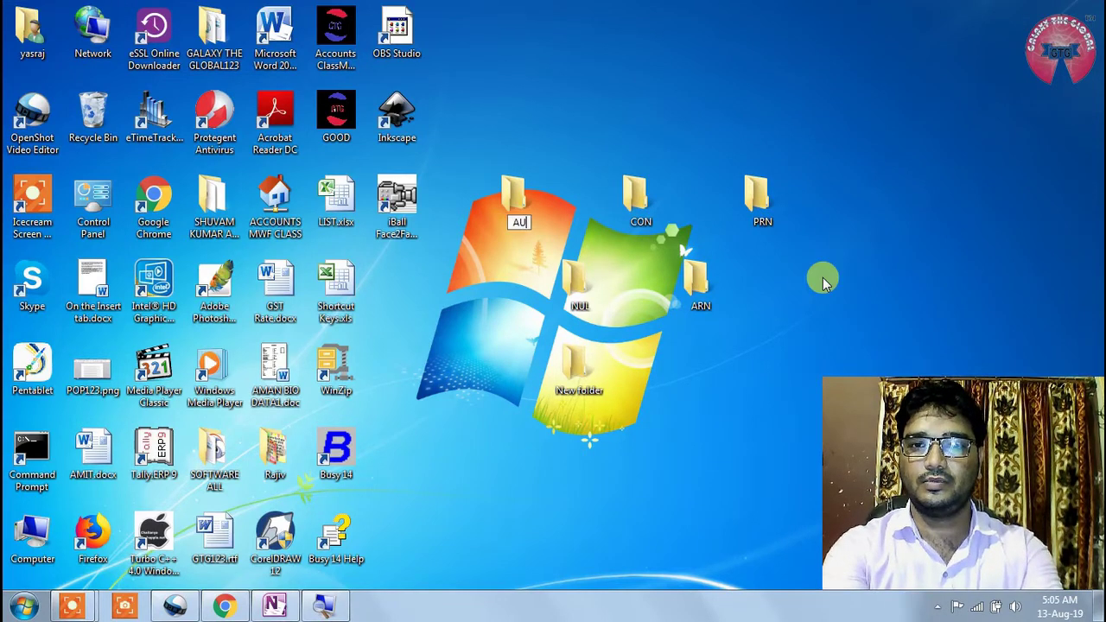
key("Return")
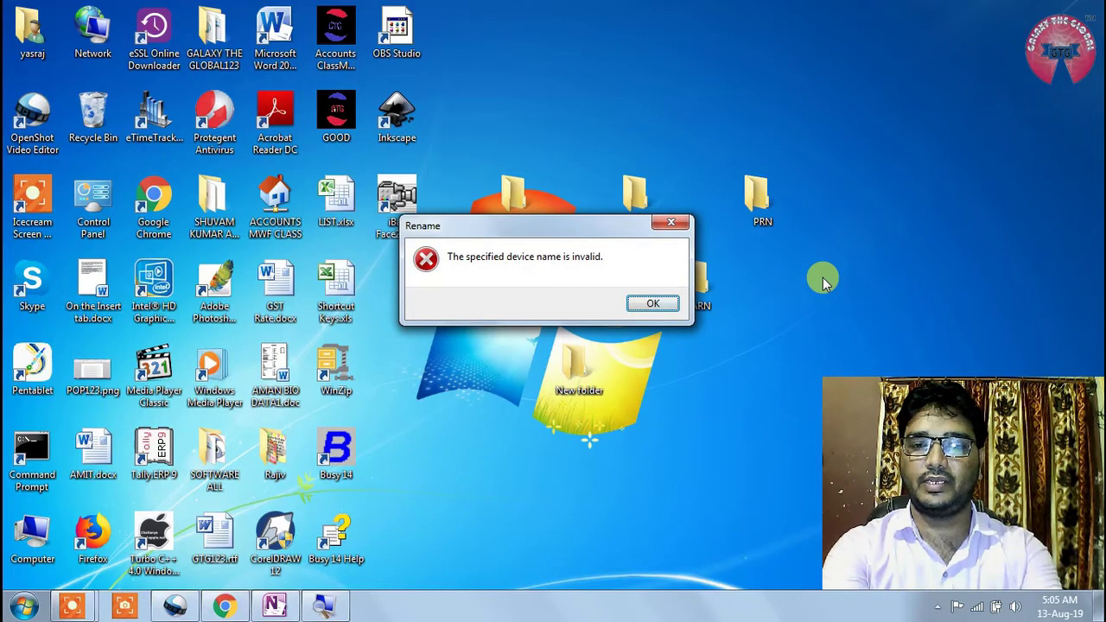
key("Return")
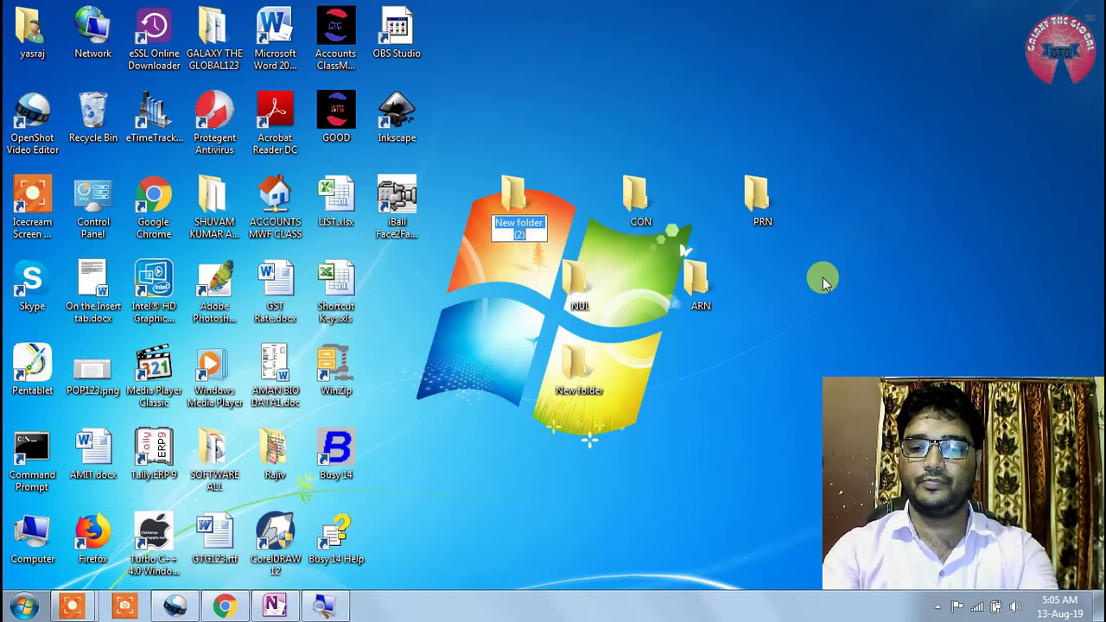
Step: Name the folder AUX with an invisible blank character in front, and line up the NUL and PRN folders in its row
key("BackSpace")
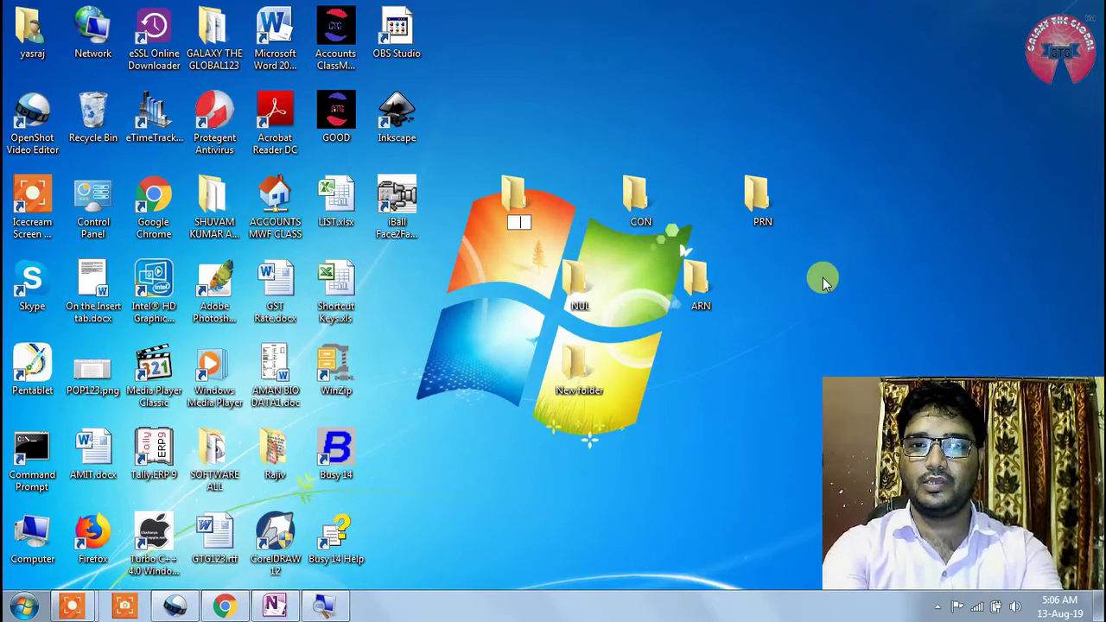
type("AUX")
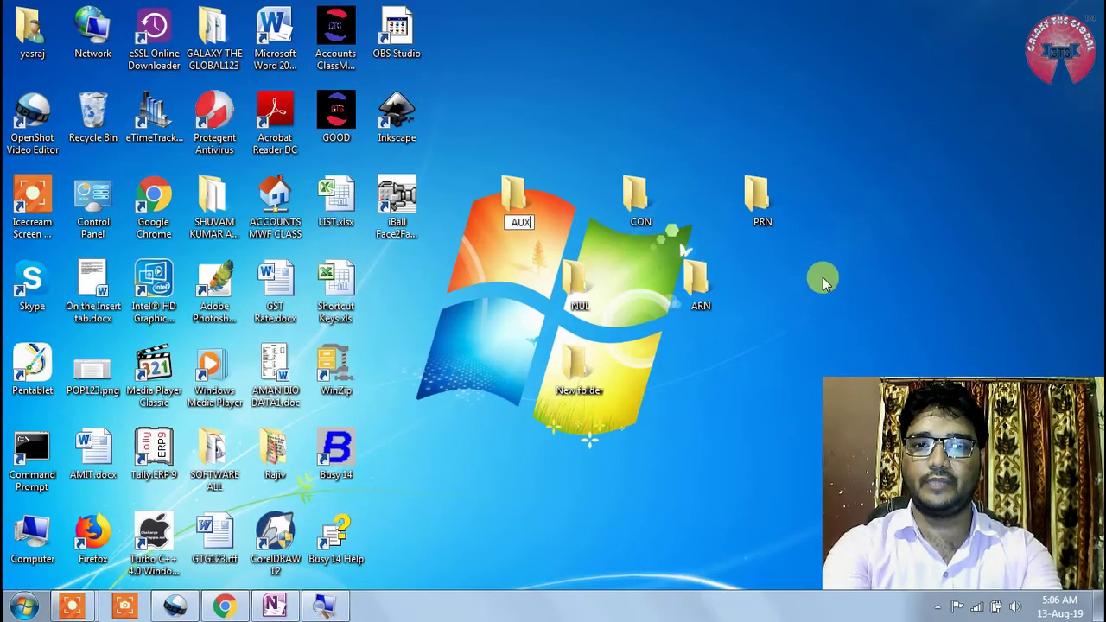
key("Return")
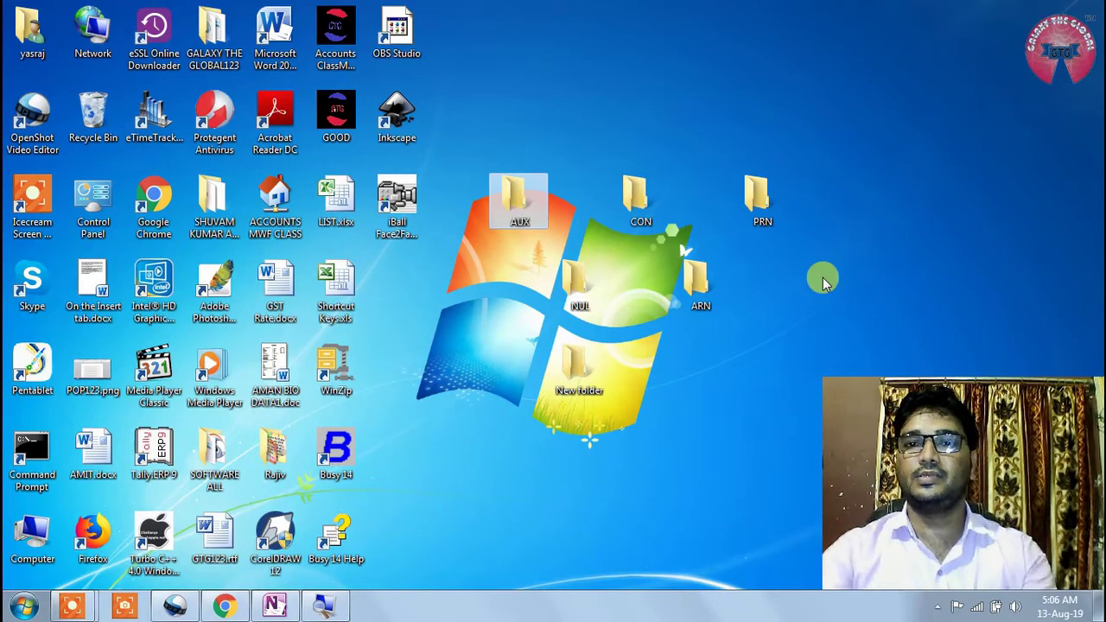
left_click_drag(581, 280, 606, 236)
left_click_drag(758, 200, 702, 203)
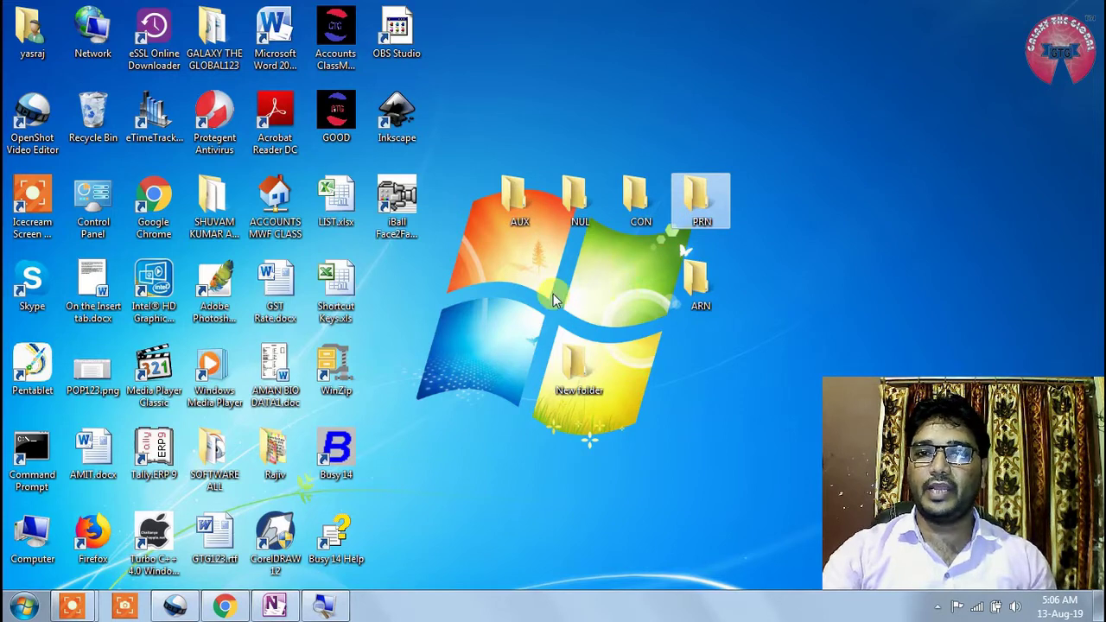
Step: Create a desktop folder named only with an invisible blank character and place it beside the PRN folder
right_click(771, 260)
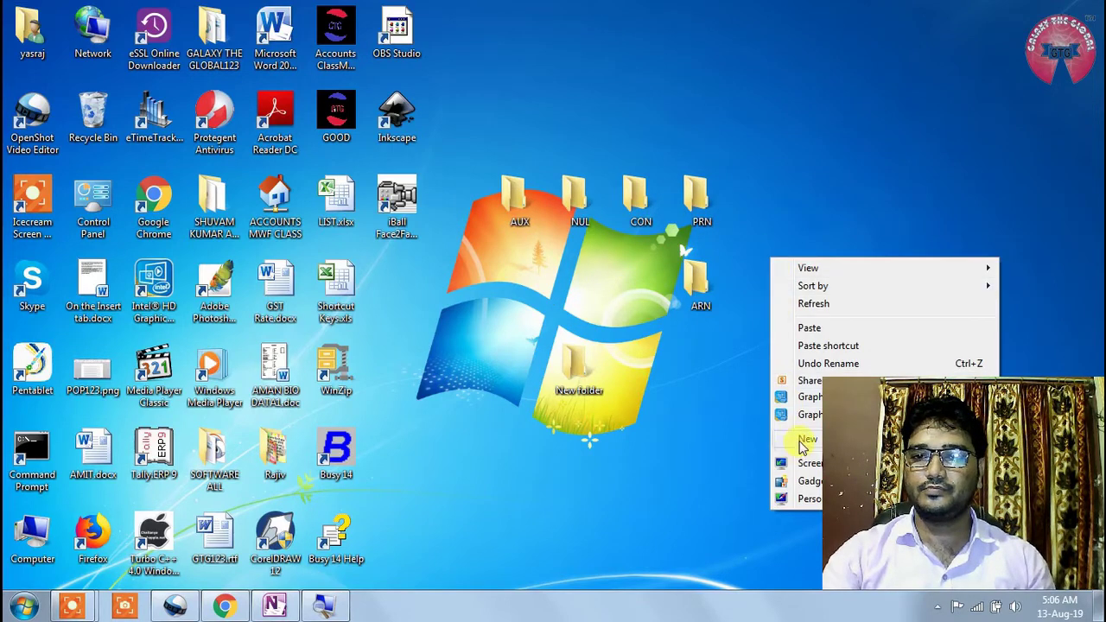
mouse_move(800, 442)
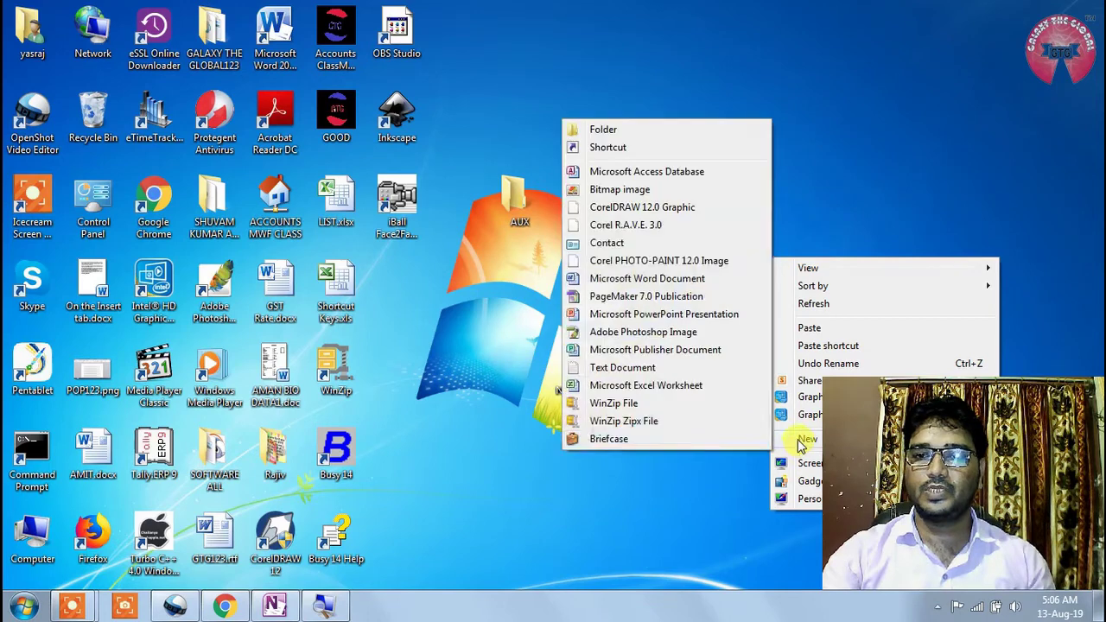
left_click(625, 132)
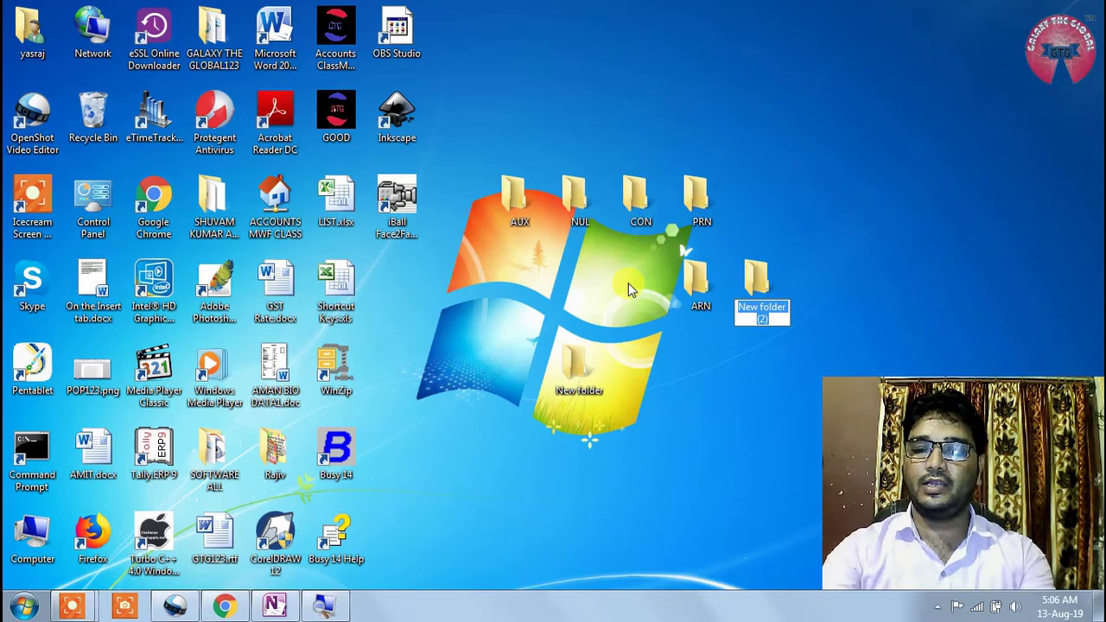
key("BackSpace")
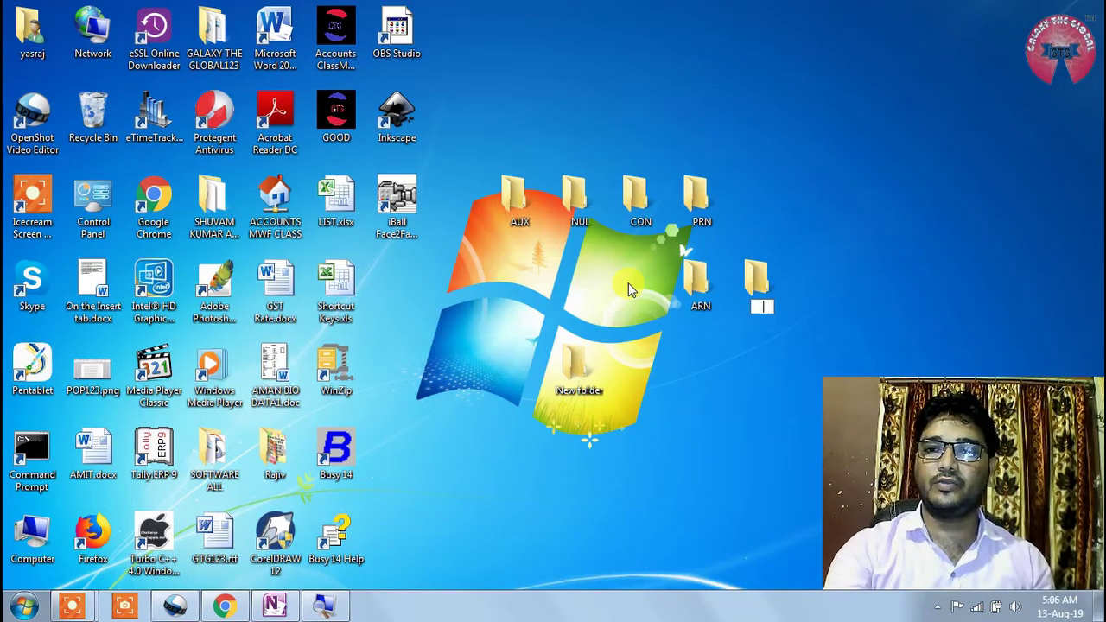
key("Return")
left_click_drag(775, 269, 761, 191)
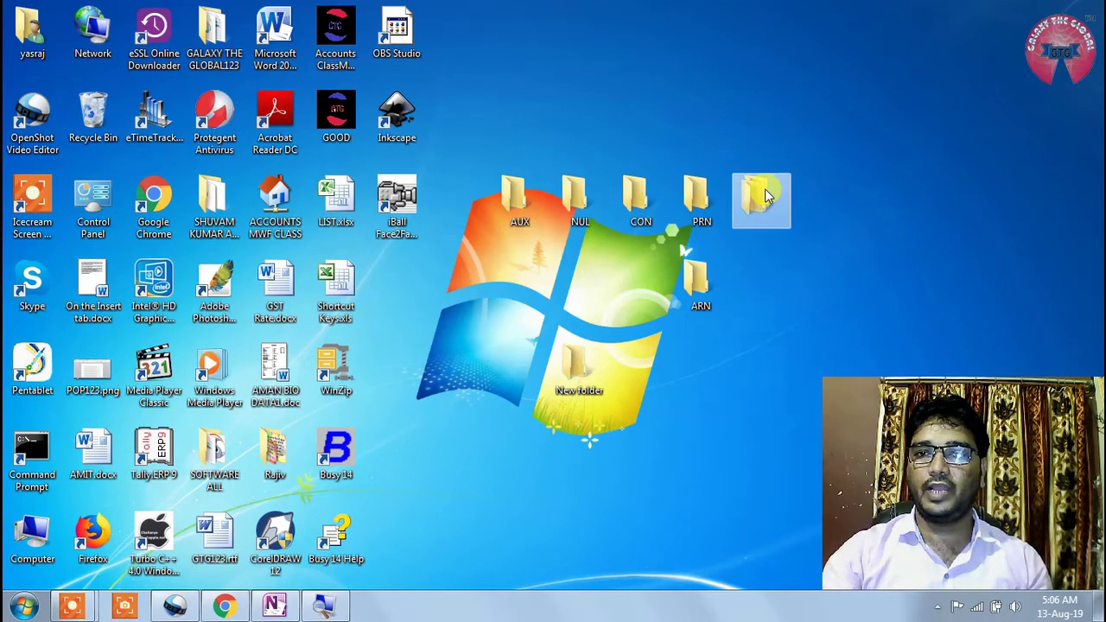
Step: Move the ARN folder aside, create another desktop folder and try to name it plain ARN, declining the folder merge
left_click_drag(698, 285, 654, 399)
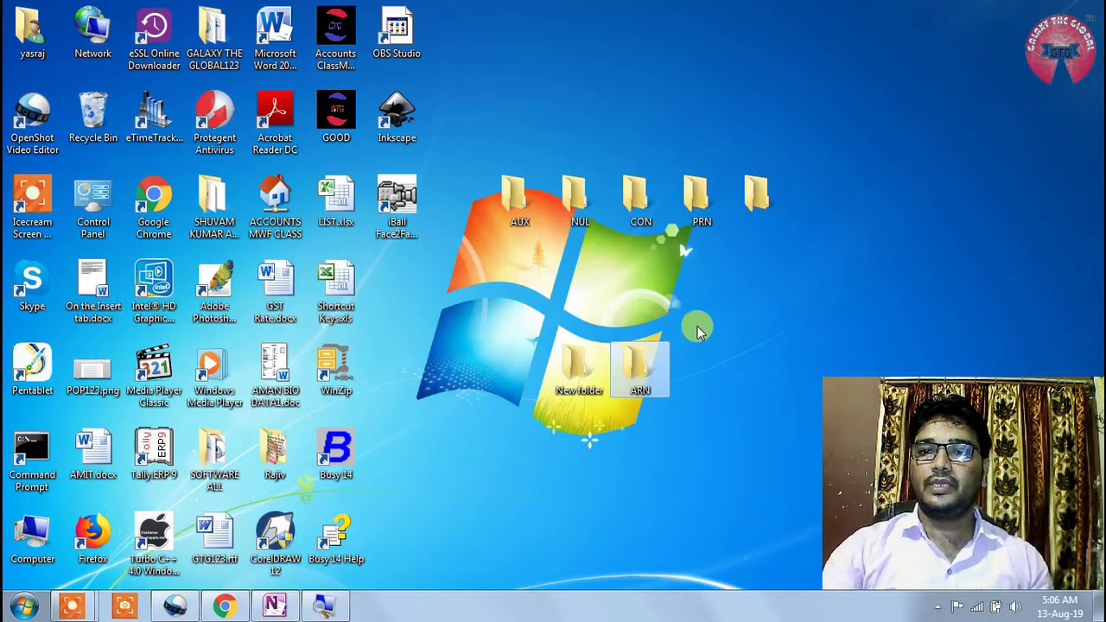
left_click_drag(646, 369, 486, 302)
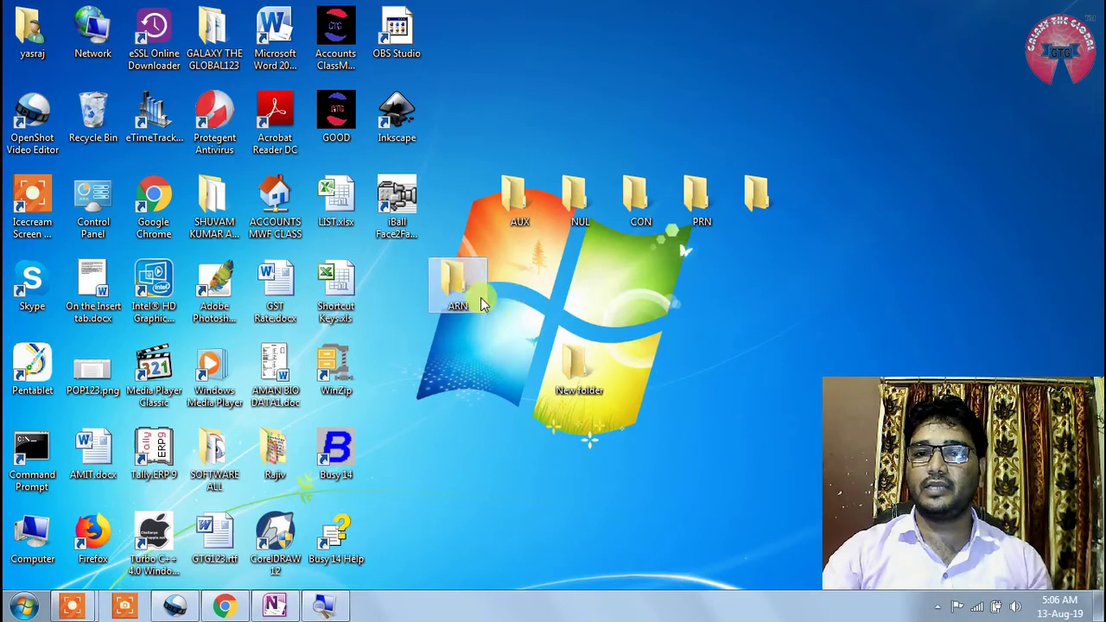
right_click(640, 300)
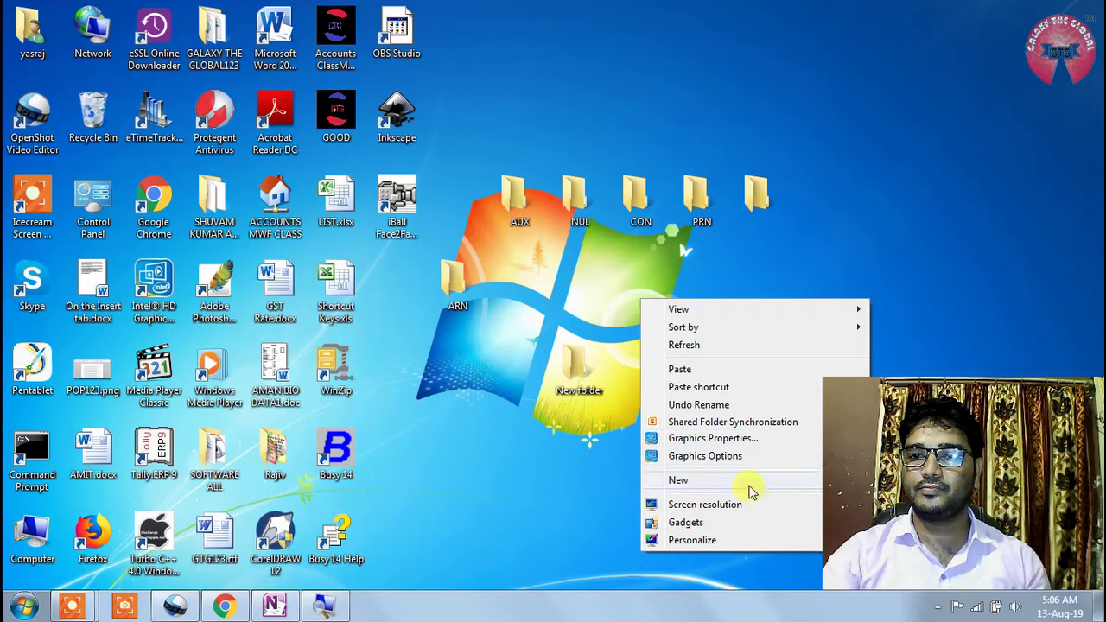
mouse_move(748, 484)
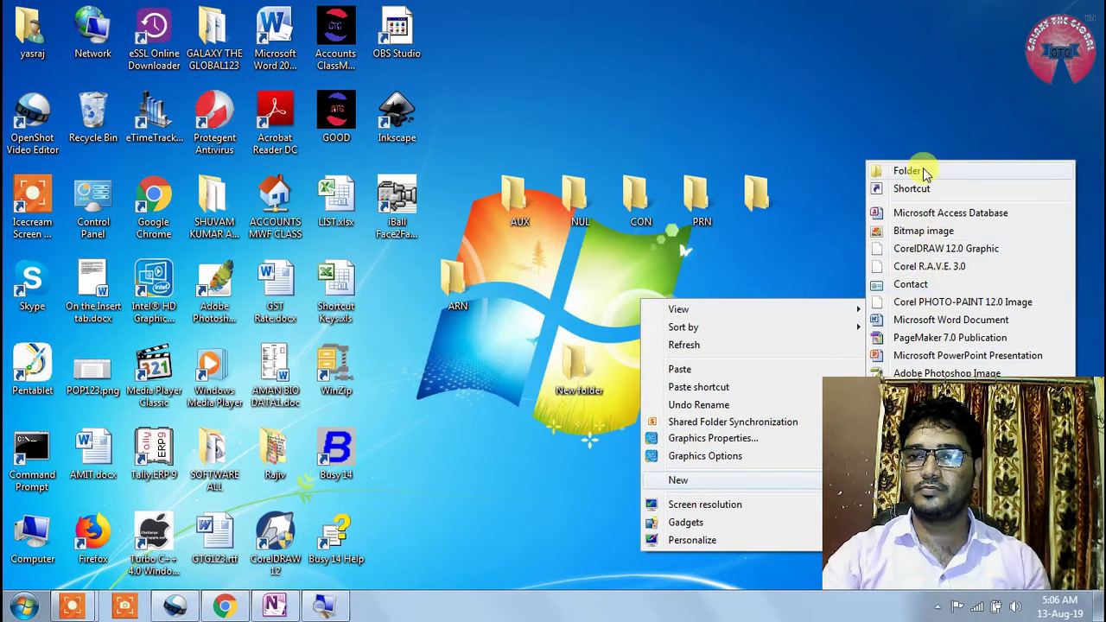
left_click(891, 169)
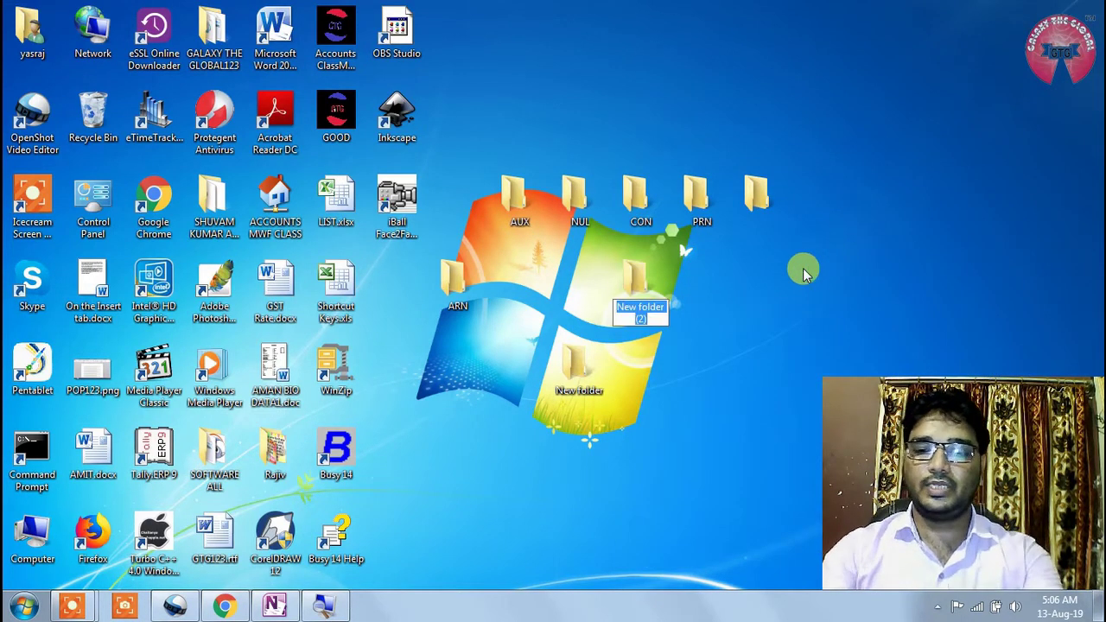
type("ARN")
key("Return")
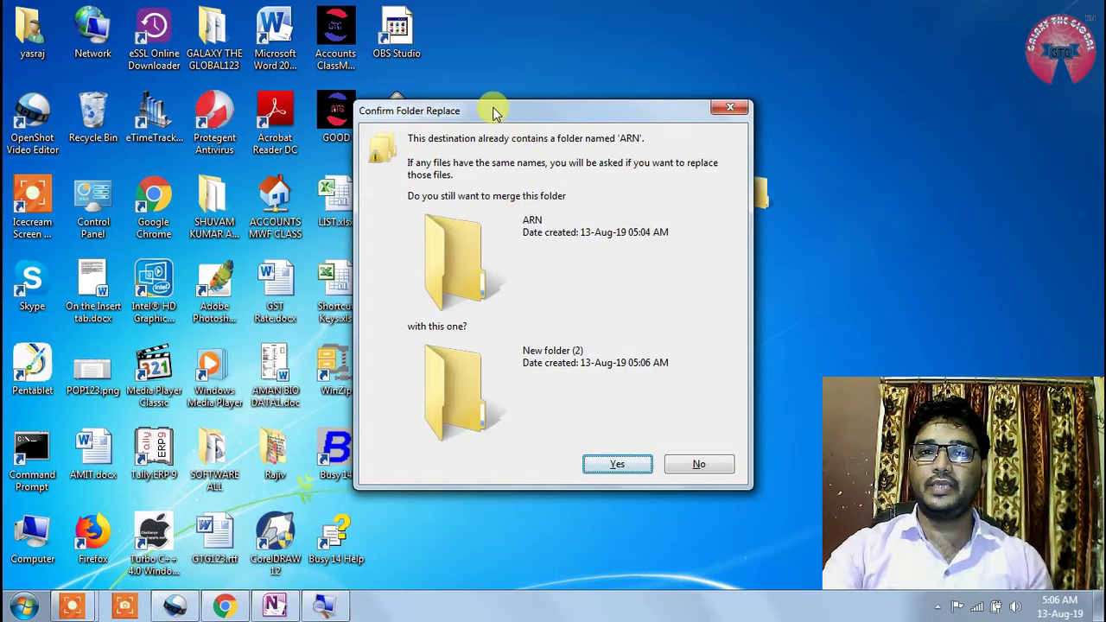
left_click_drag(497, 112, 811, 9)
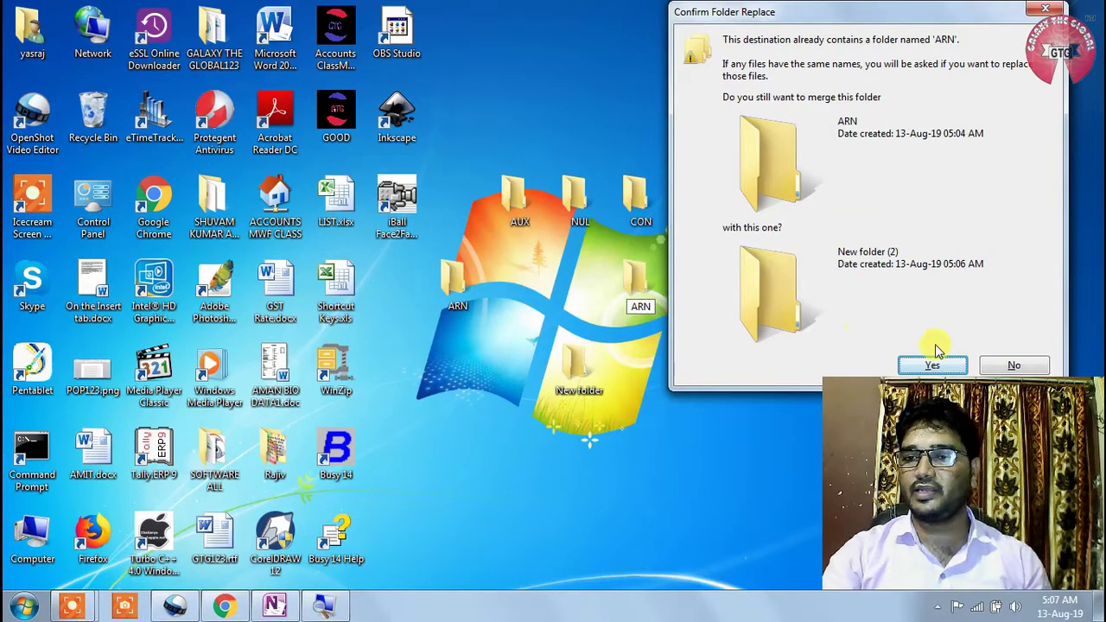
left_click(1006, 366)
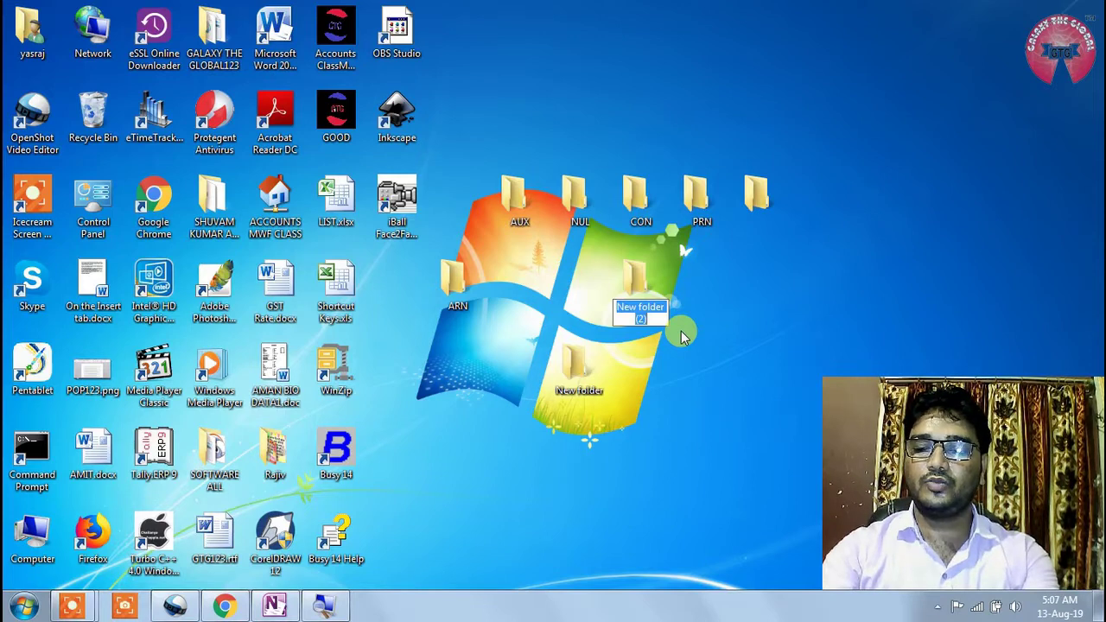
Step: Name the new folder ARN with an invisible blank character in front
key("BackSpace")
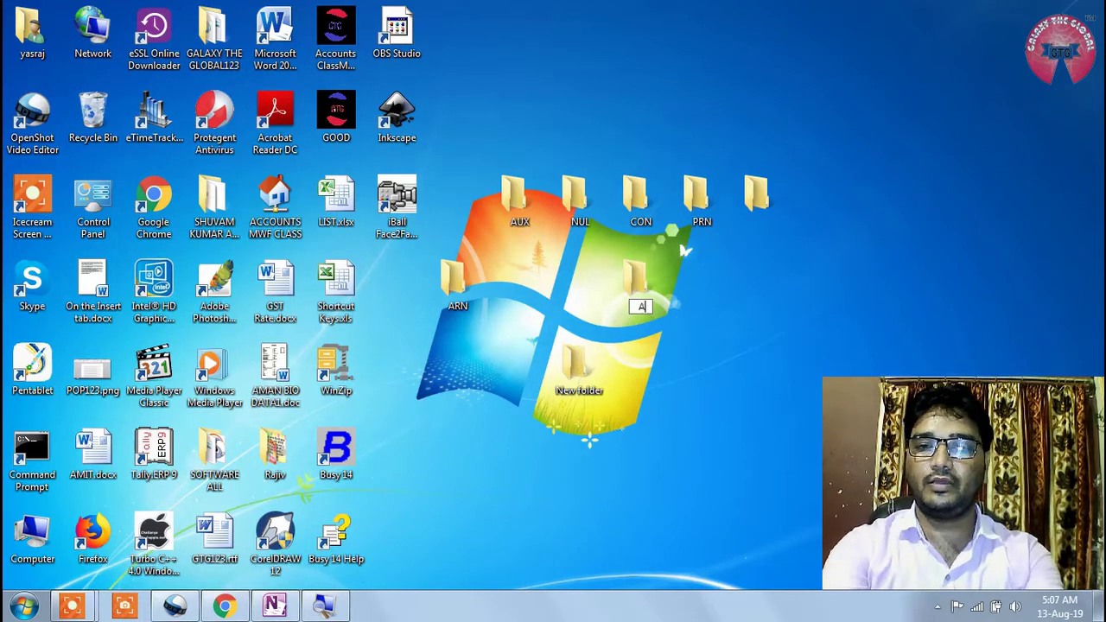
type("ARN")
key("Return")
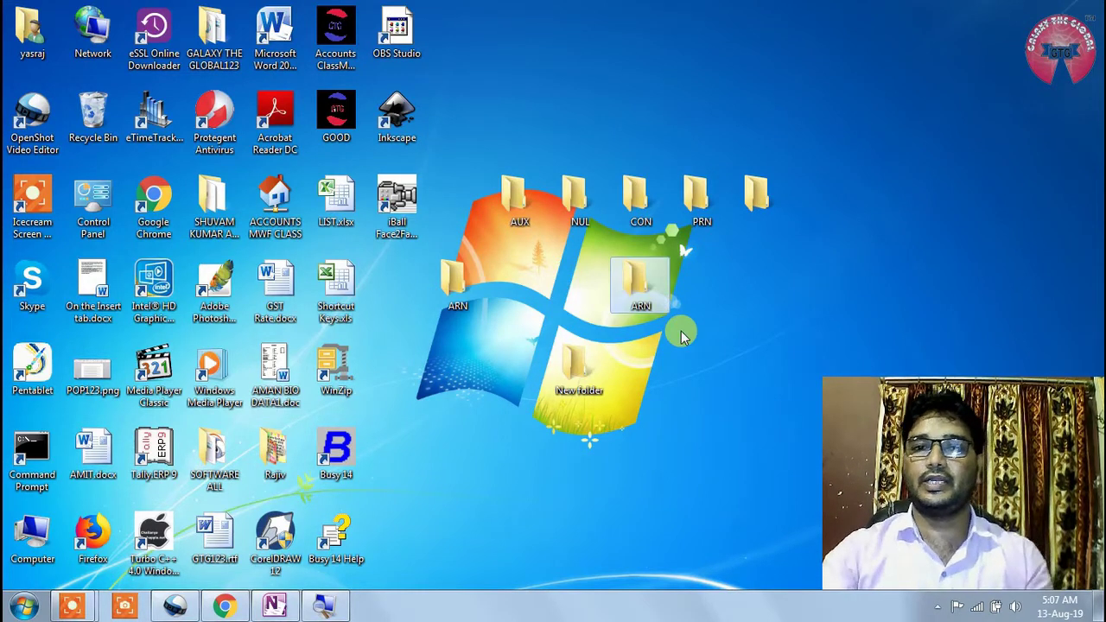
Step: Stack the two ARN folders one above the other beneath the blank-named folder
left_click_drag(471, 306, 750, 277)
left_click(661, 329)
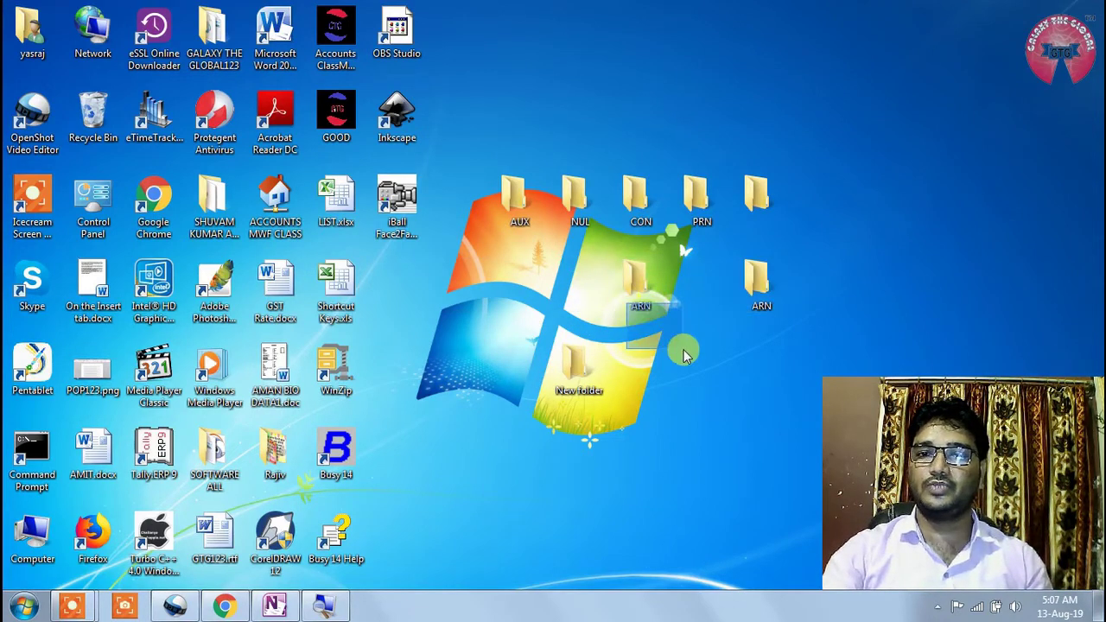
left_click_drag(648, 279, 764, 363)
left_click_drag(764, 362, 765, 367)
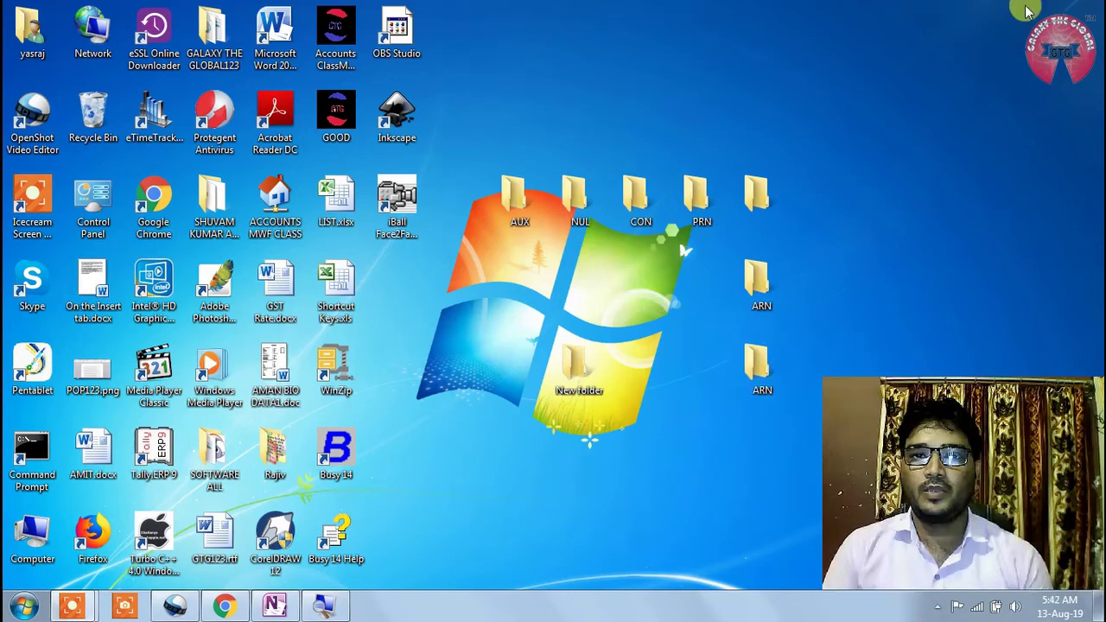